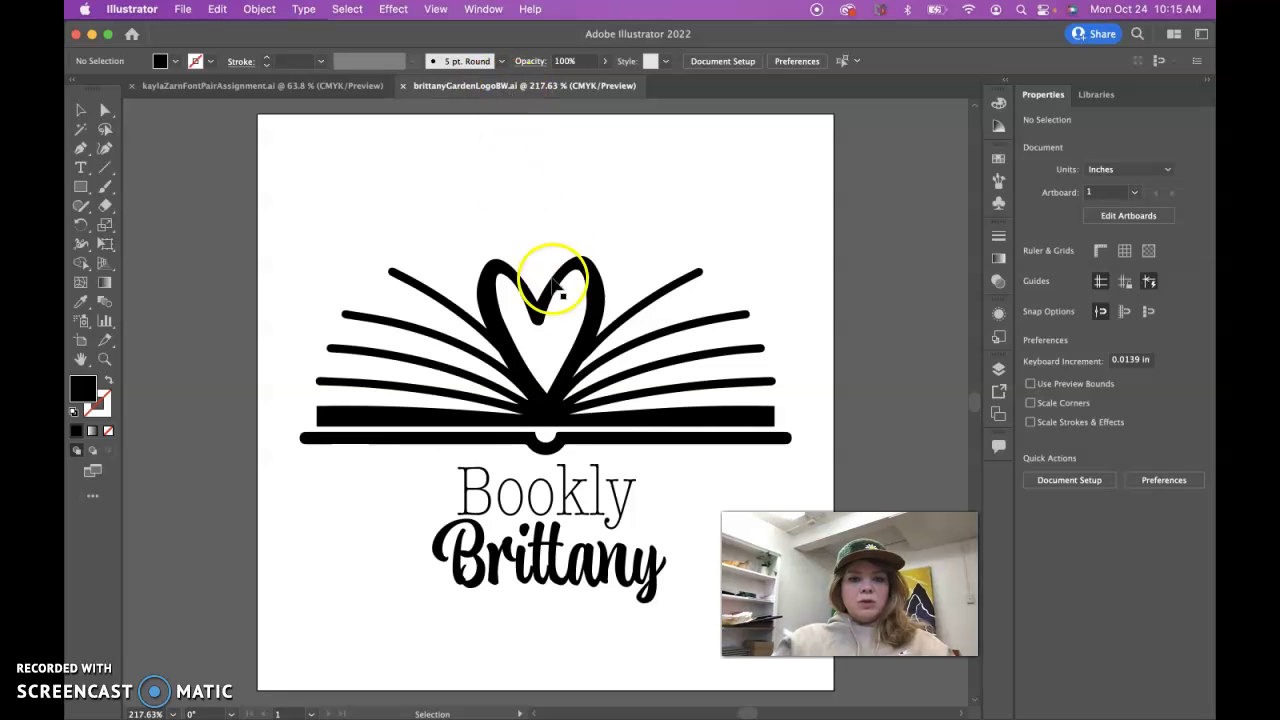
Bring up the coloured brittanyGardenLogoCMYK.ai logo beside the black-and-white version
click(551, 277)
click(629, 237)
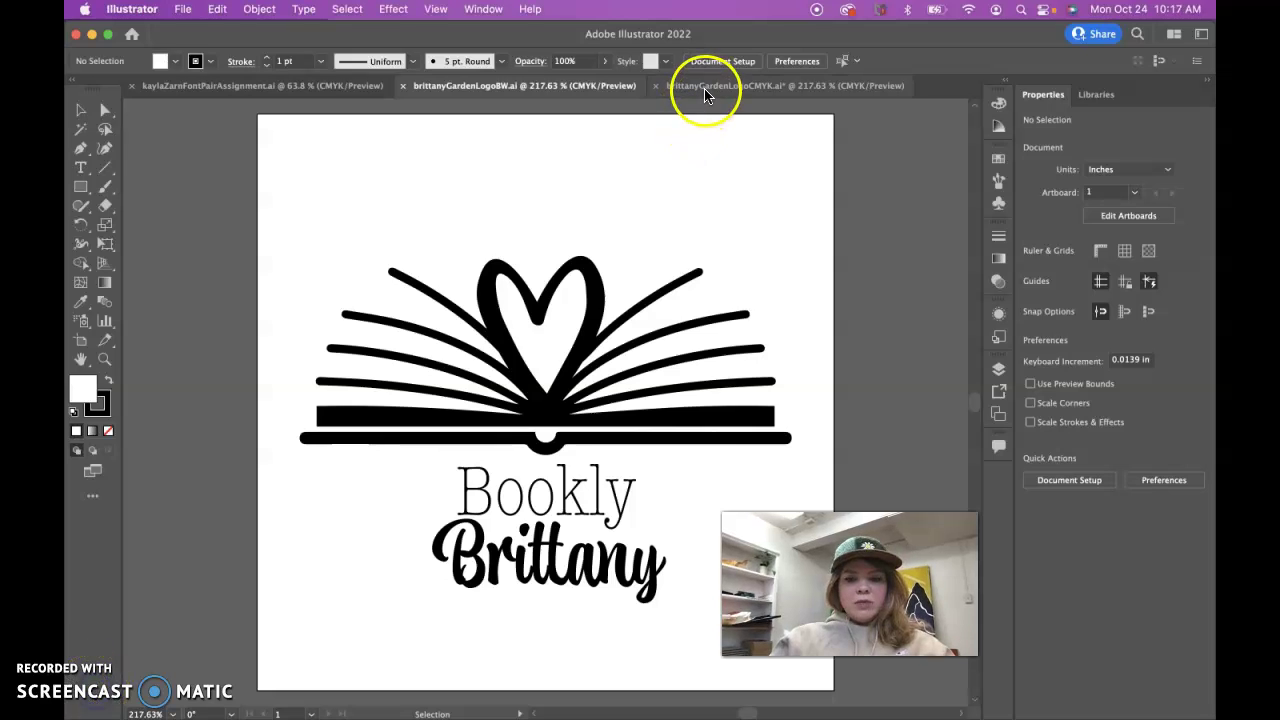
click(703, 87)
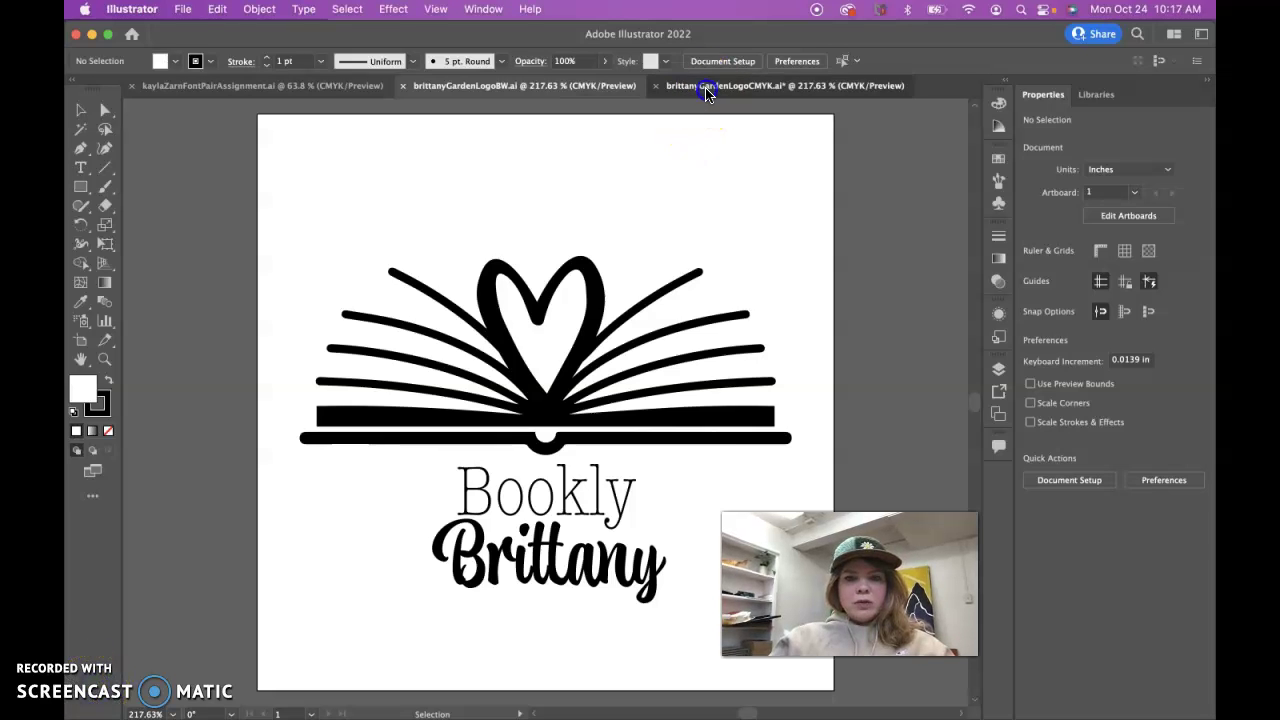
click(665, 199)
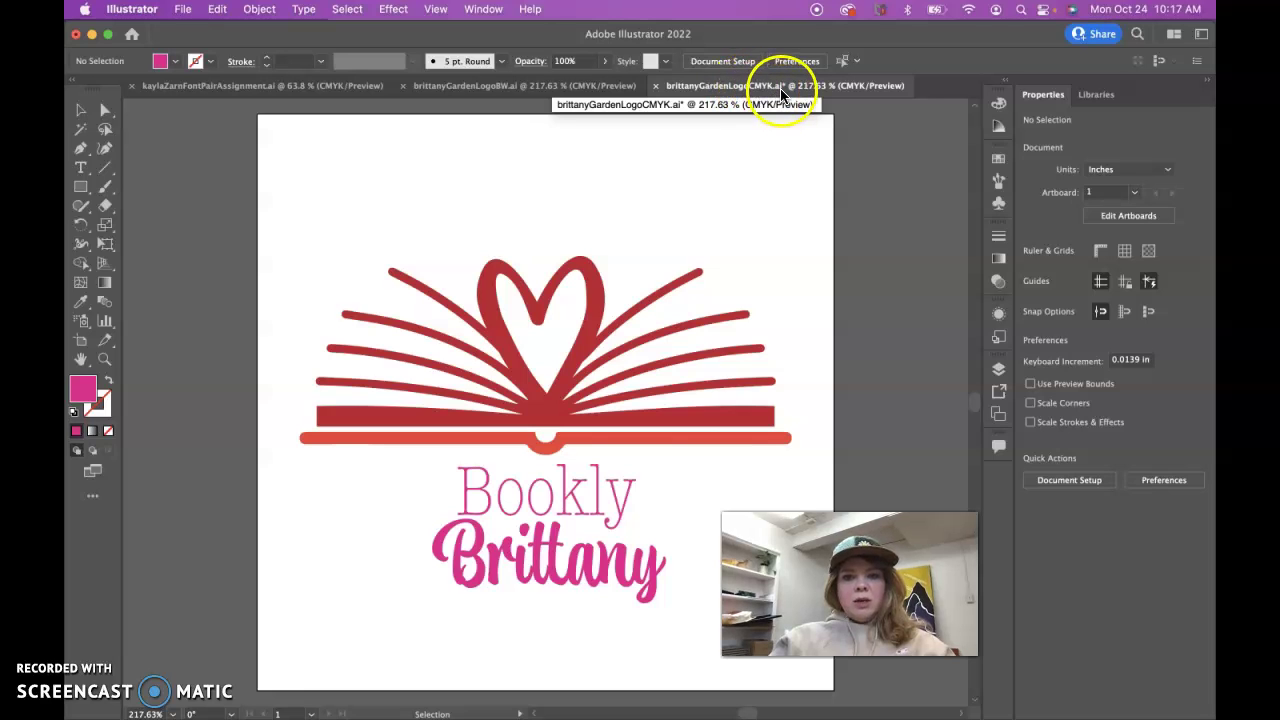
Flip between the BW and CMYK logo documents to compare the two versions
click(552, 88)
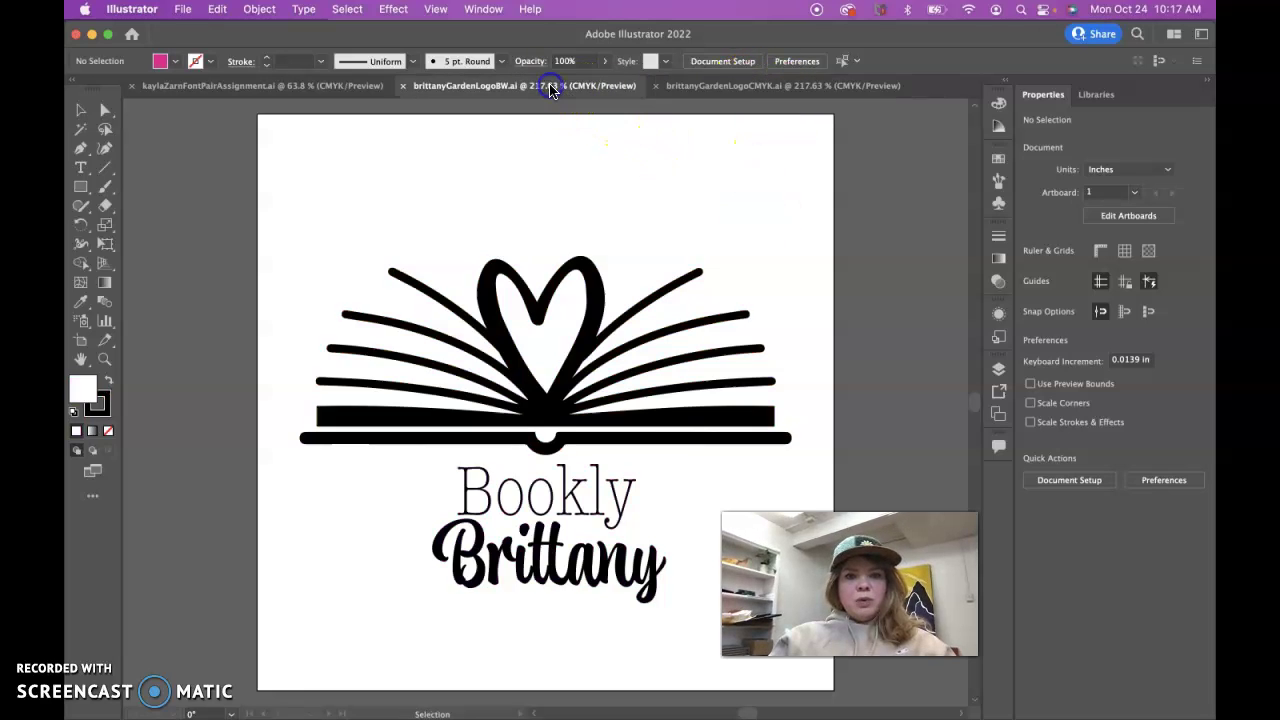
click(745, 88)
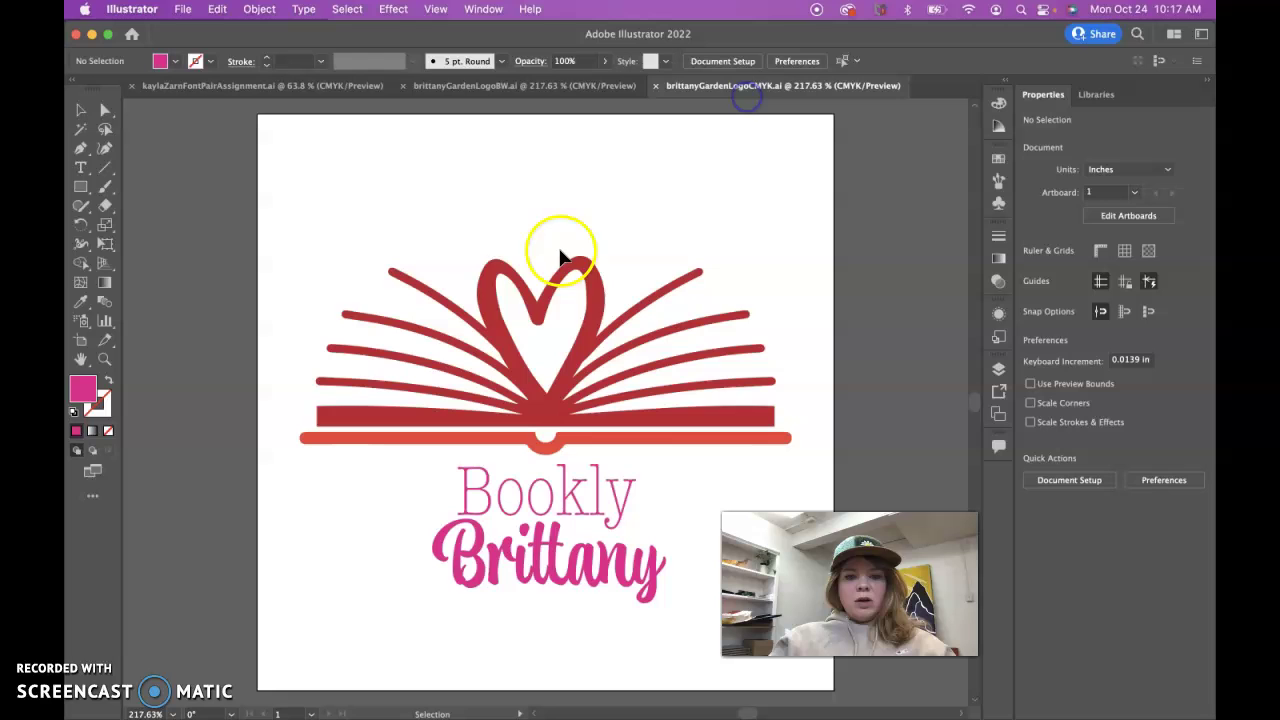
click(583, 90)
click(686, 90)
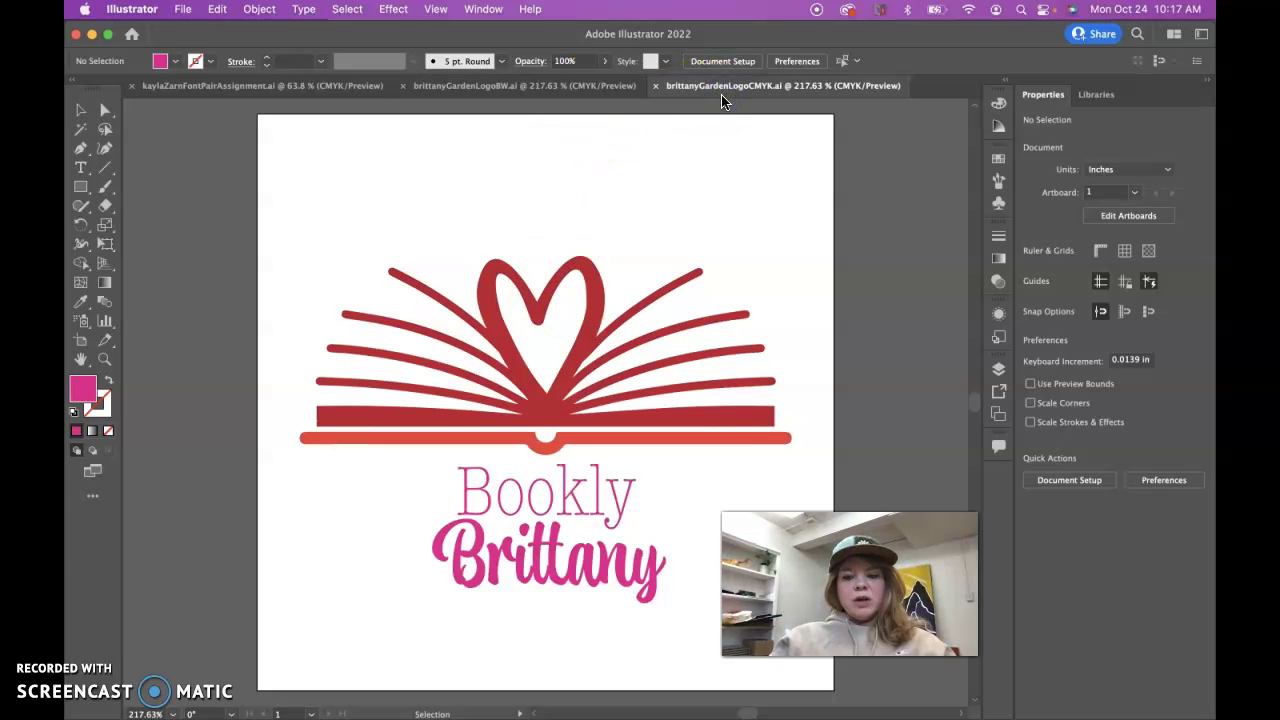
click(543, 88)
click(752, 90)
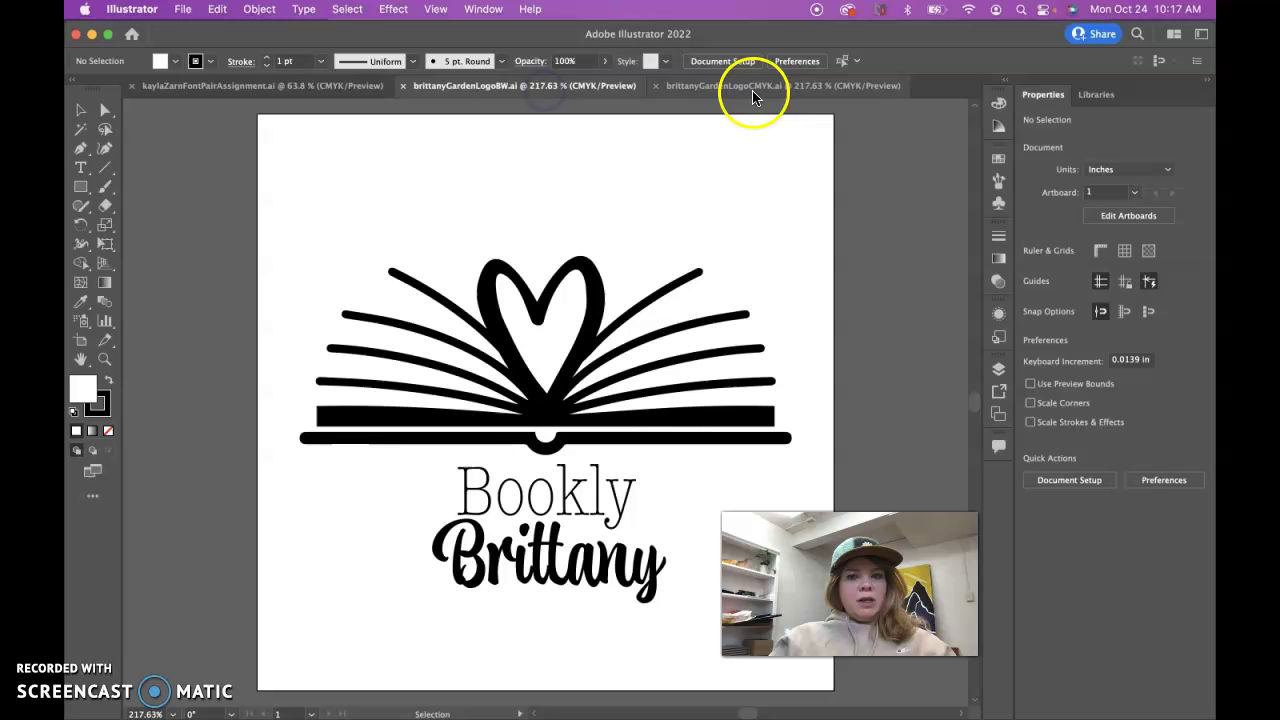
click(549, 88)
click(763, 97)
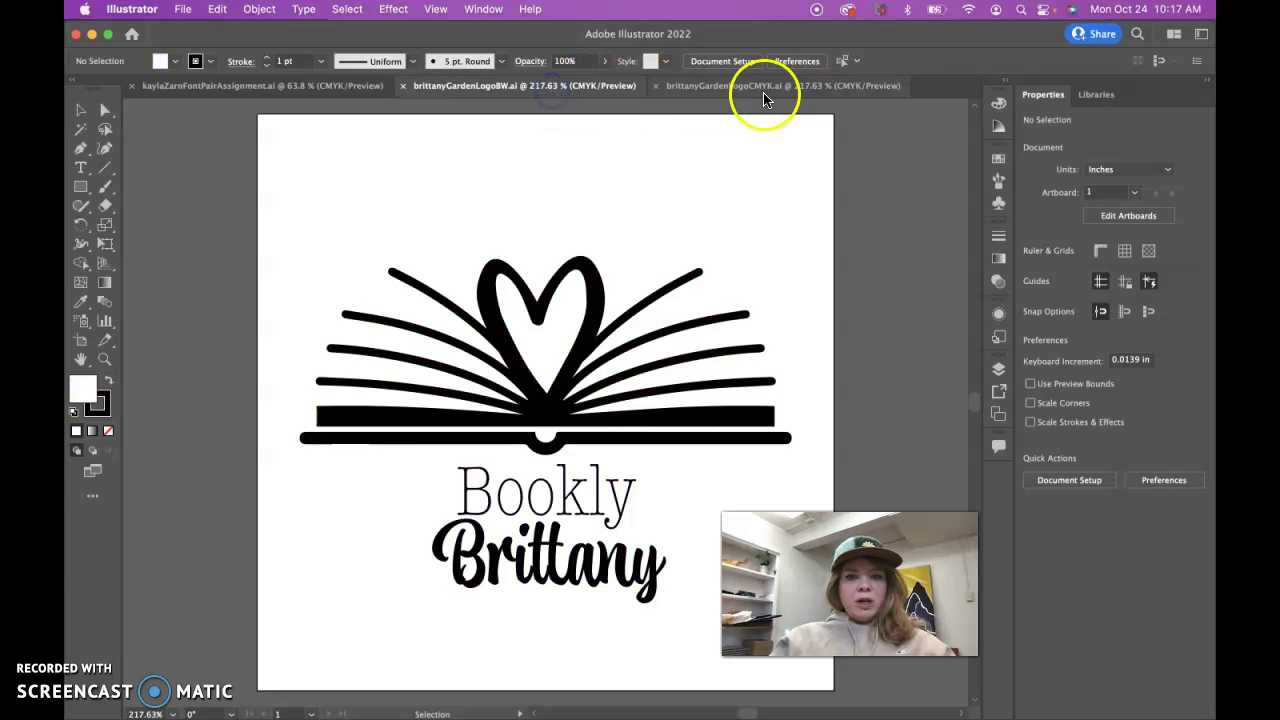
click(528, 95)
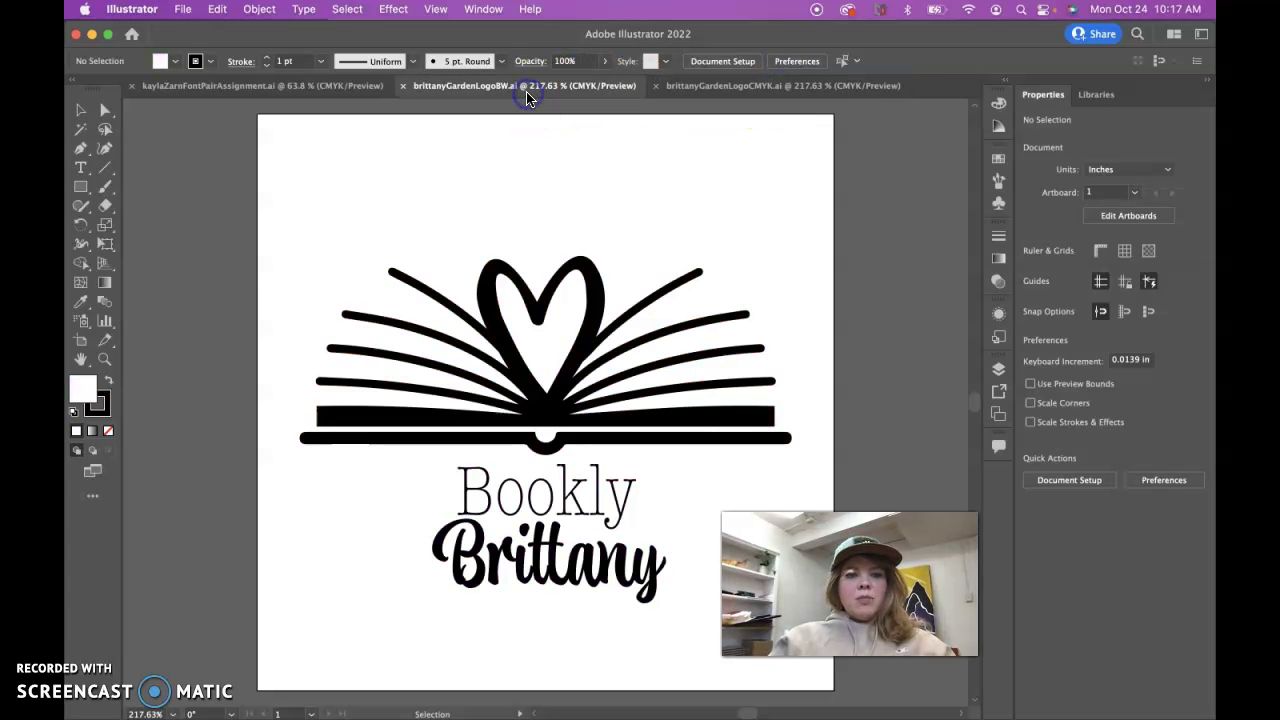
click(715, 88)
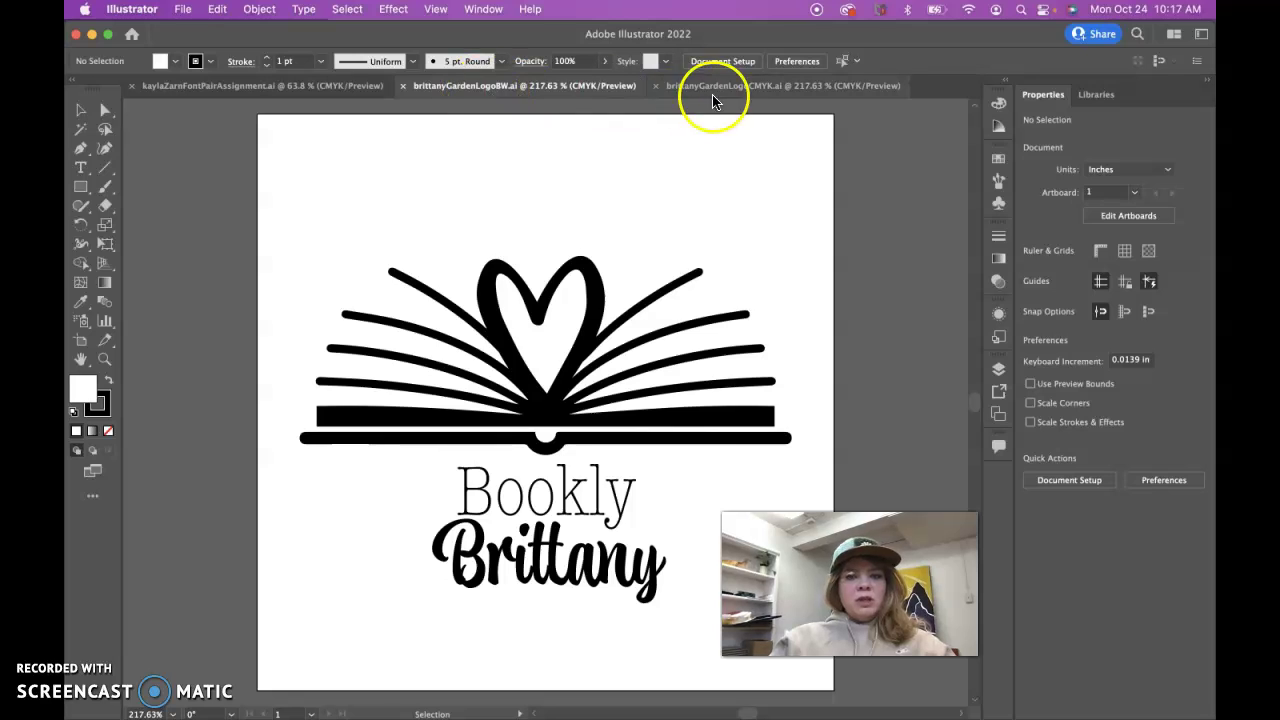
Start an Export As of the black-and-white logo in JPEG (jpg) format with Use Artboards enabled
click(418, 93)
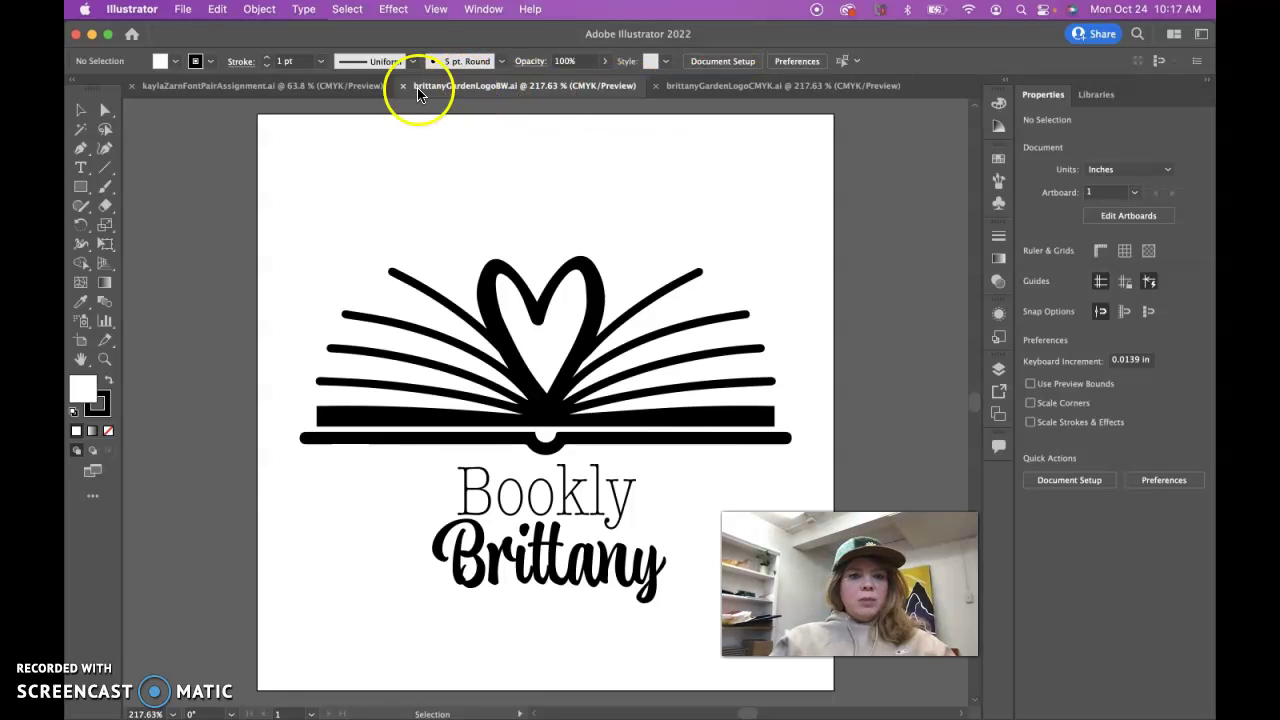
click(183, 9)
mouse_move(233, 332)
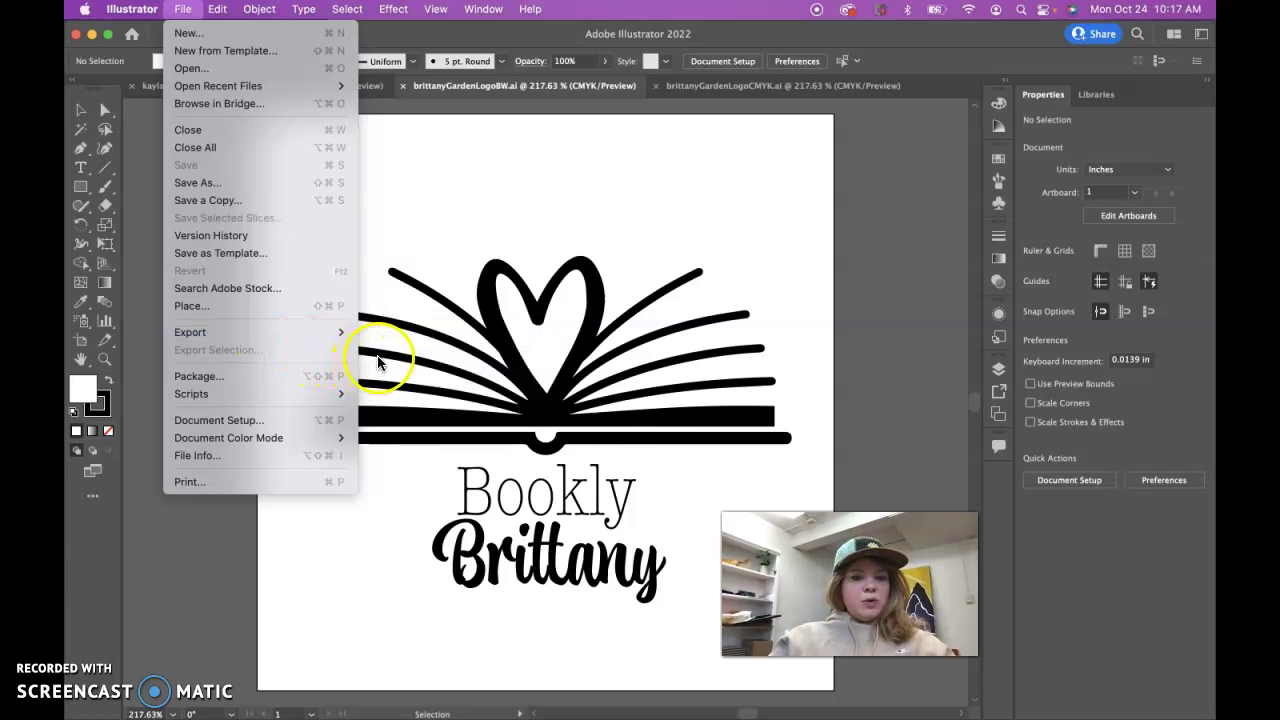
click(372, 347)
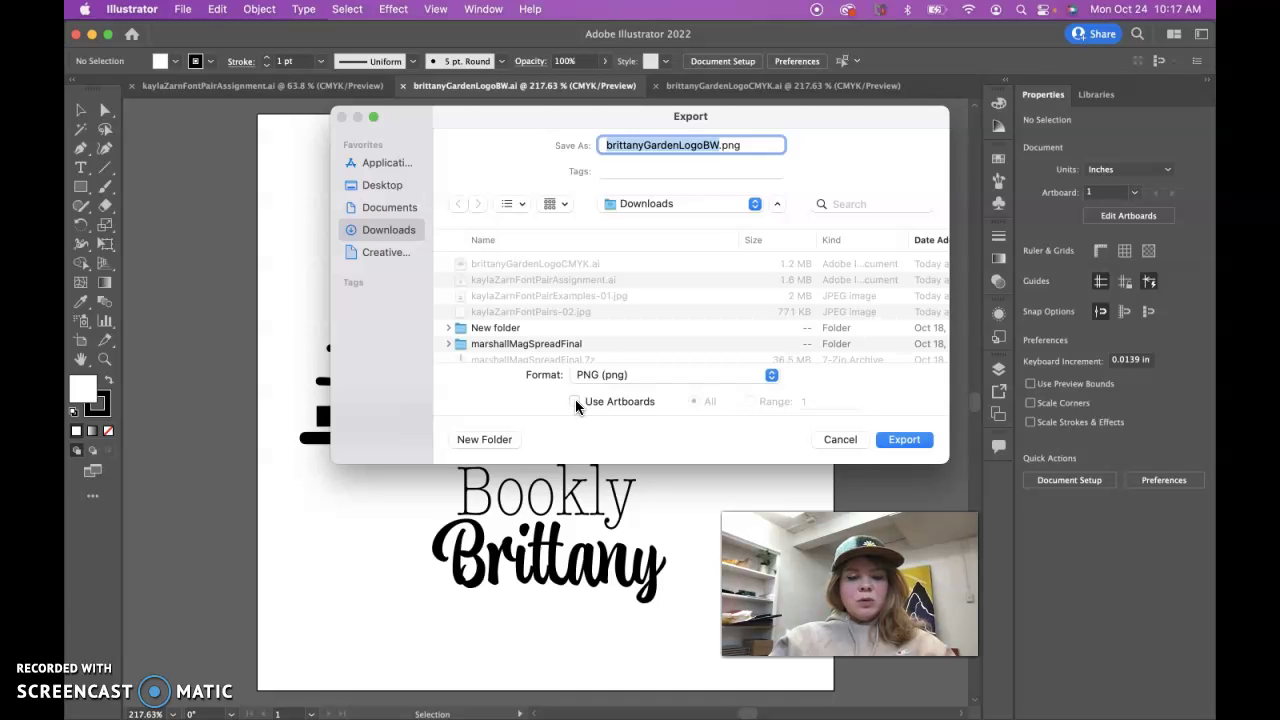
click(592, 377)
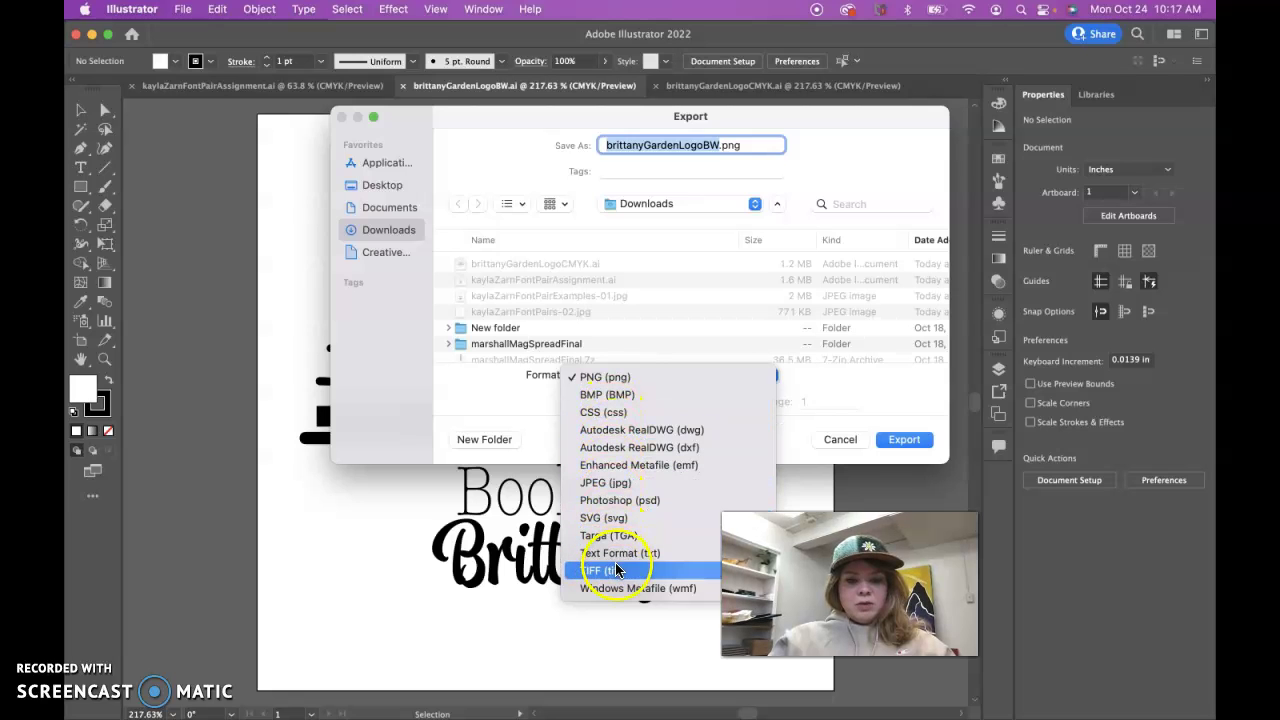
click(606, 482)
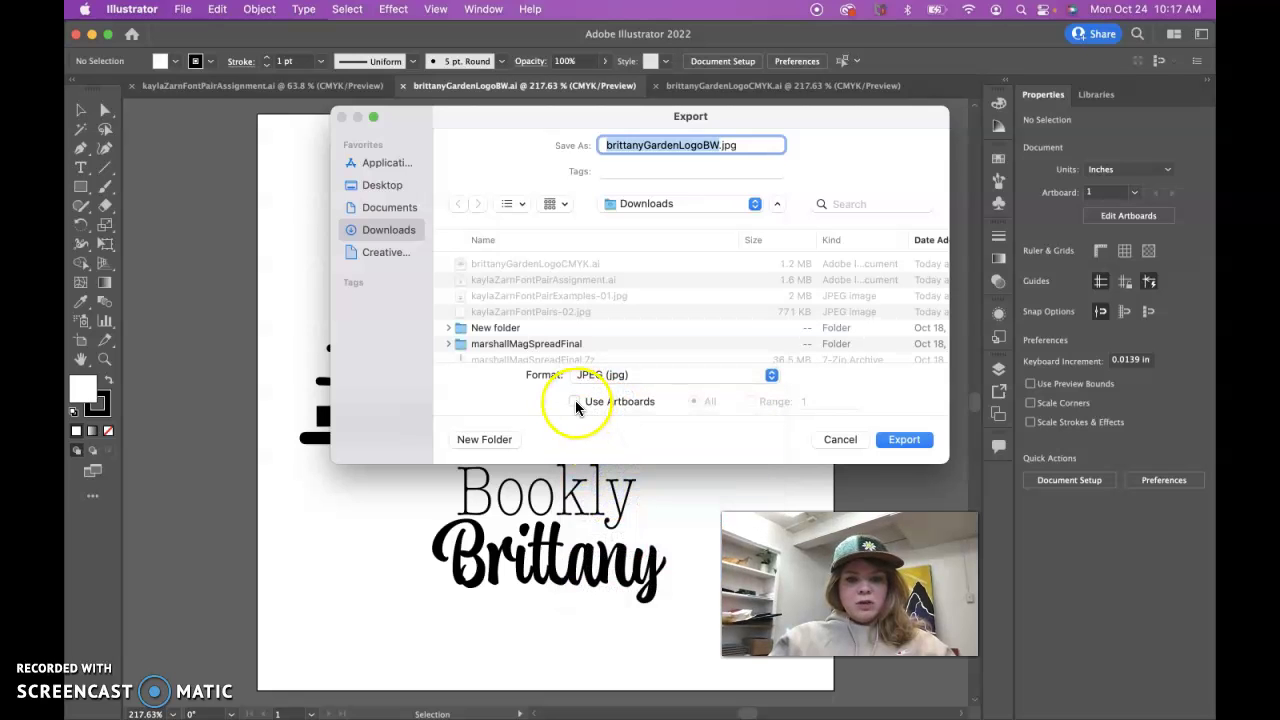
click(575, 403)
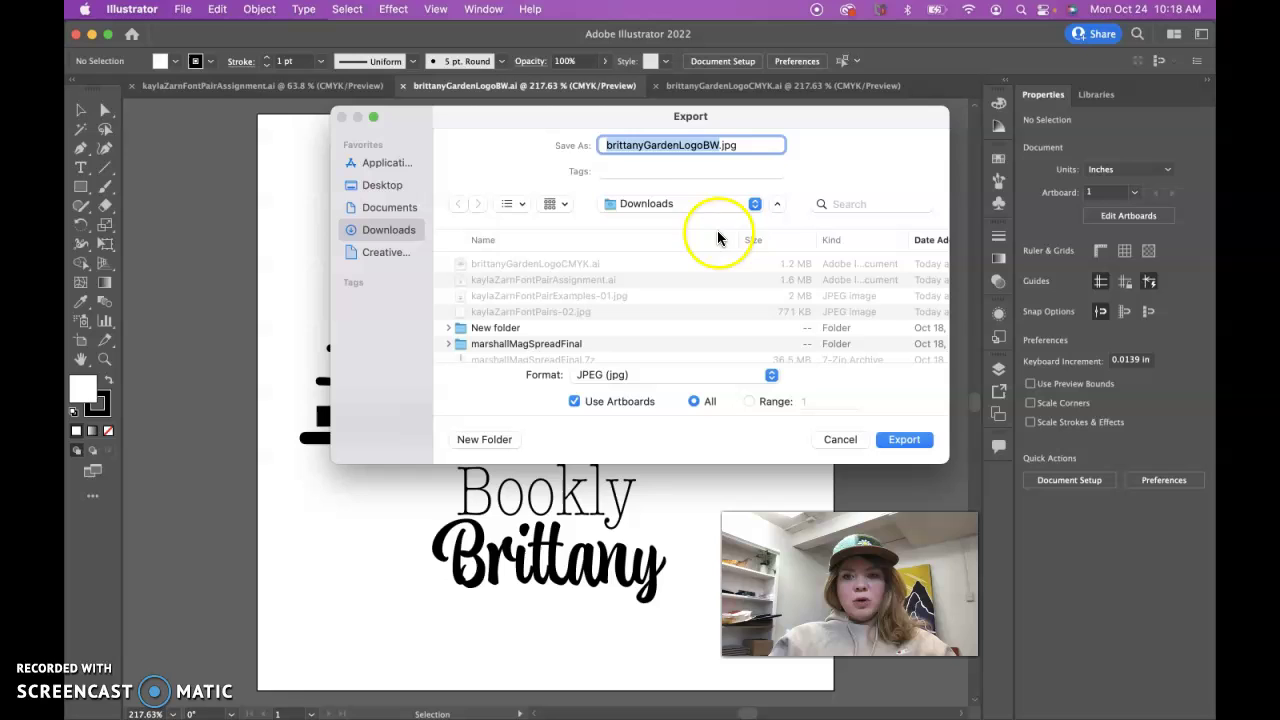
Continue to JPEG Options and set the colour model to Grayscale
click(913, 442)
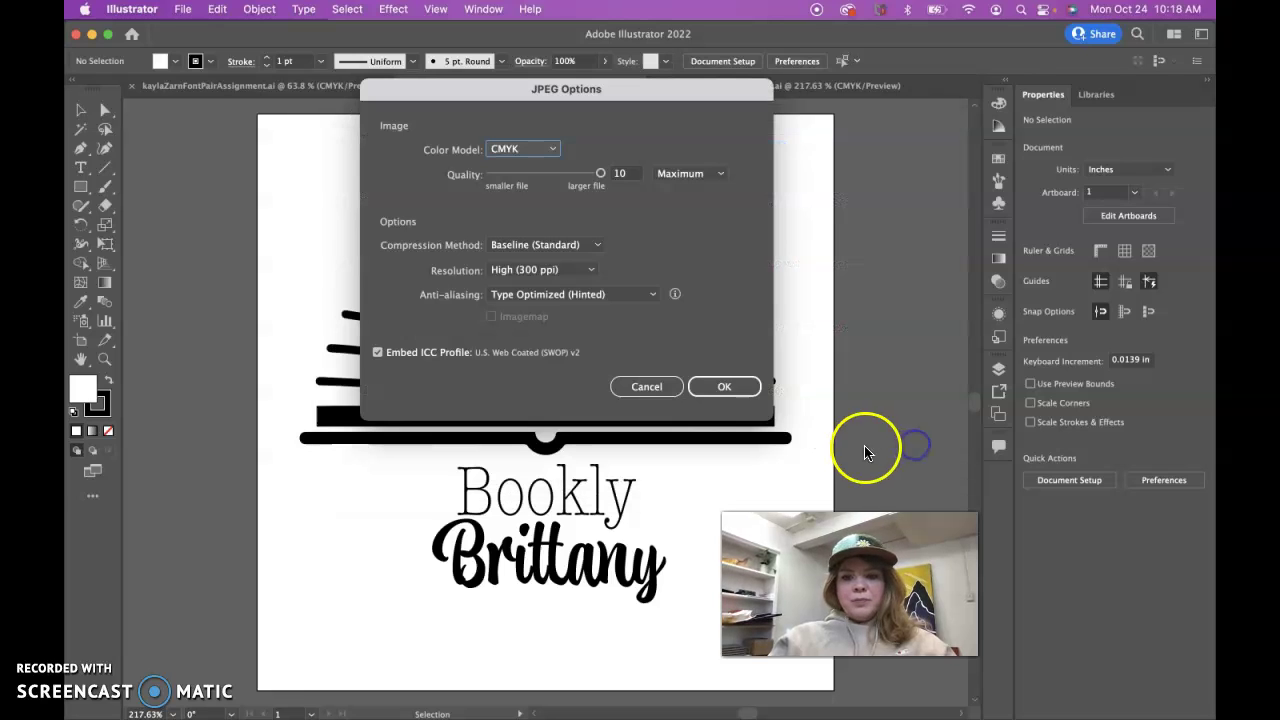
click(551, 151)
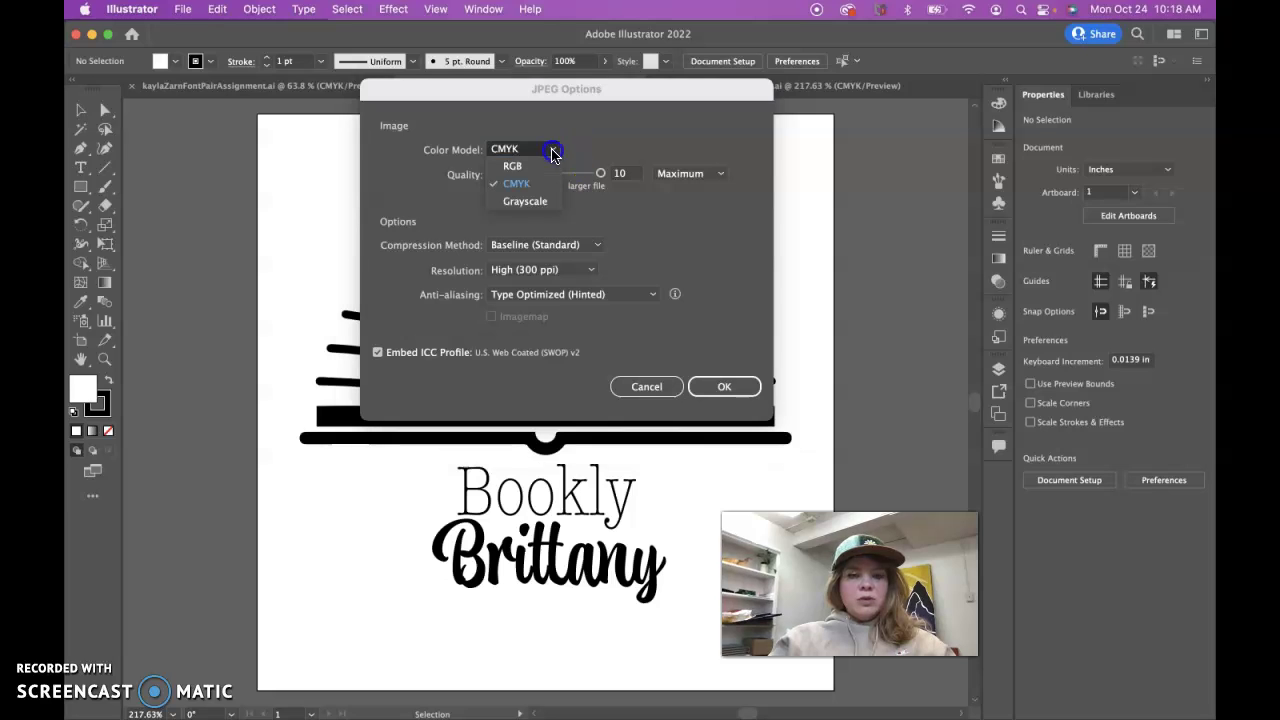
click(538, 203)
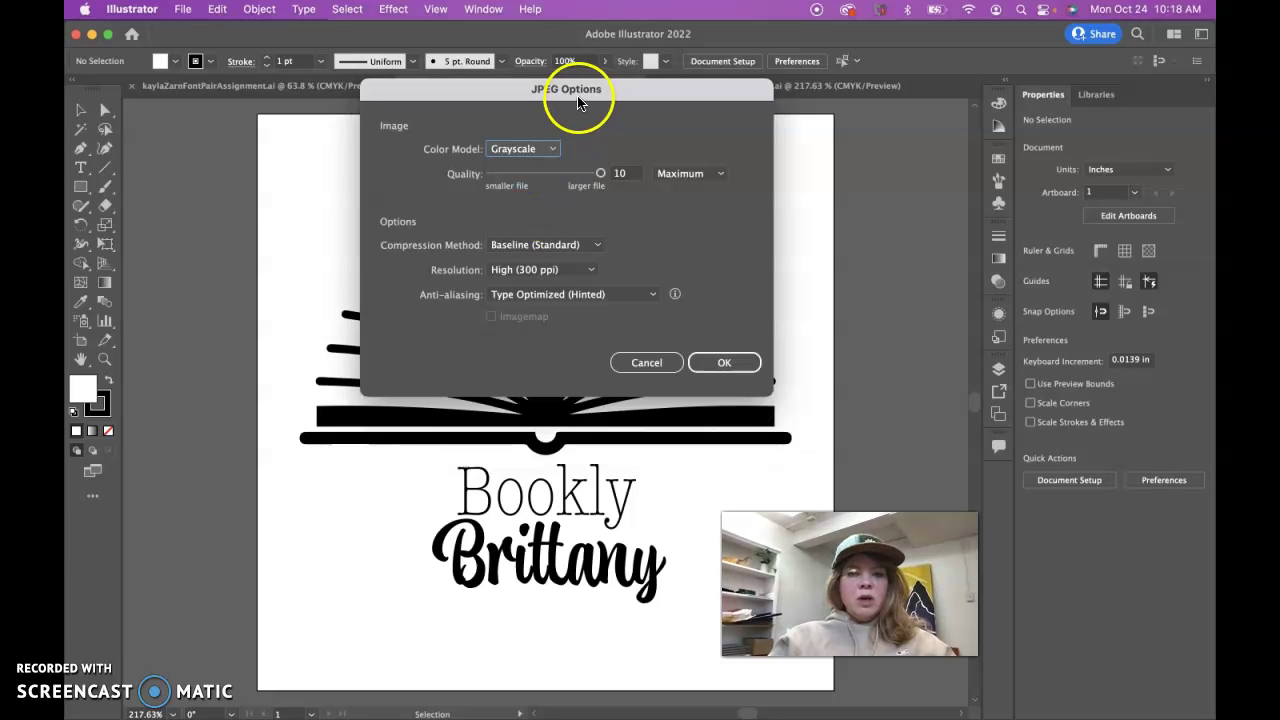
drag(576, 100, 792, 127)
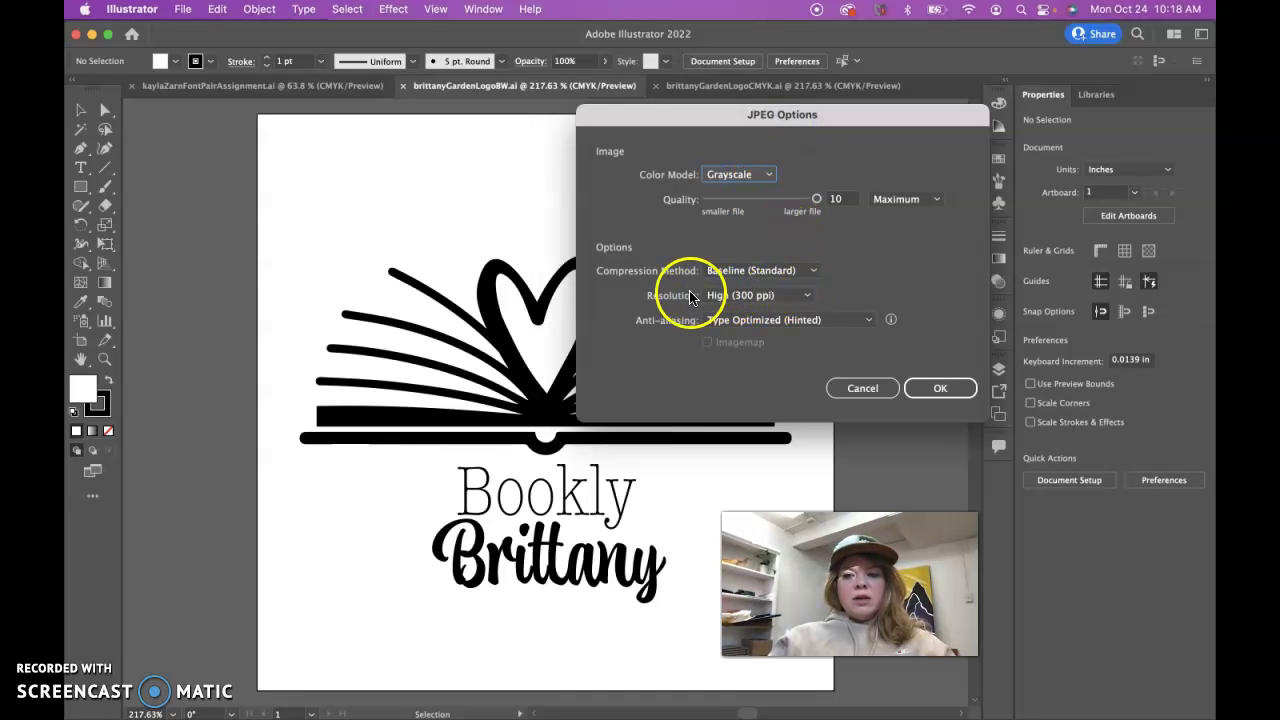
click(762, 176)
click(732, 209)
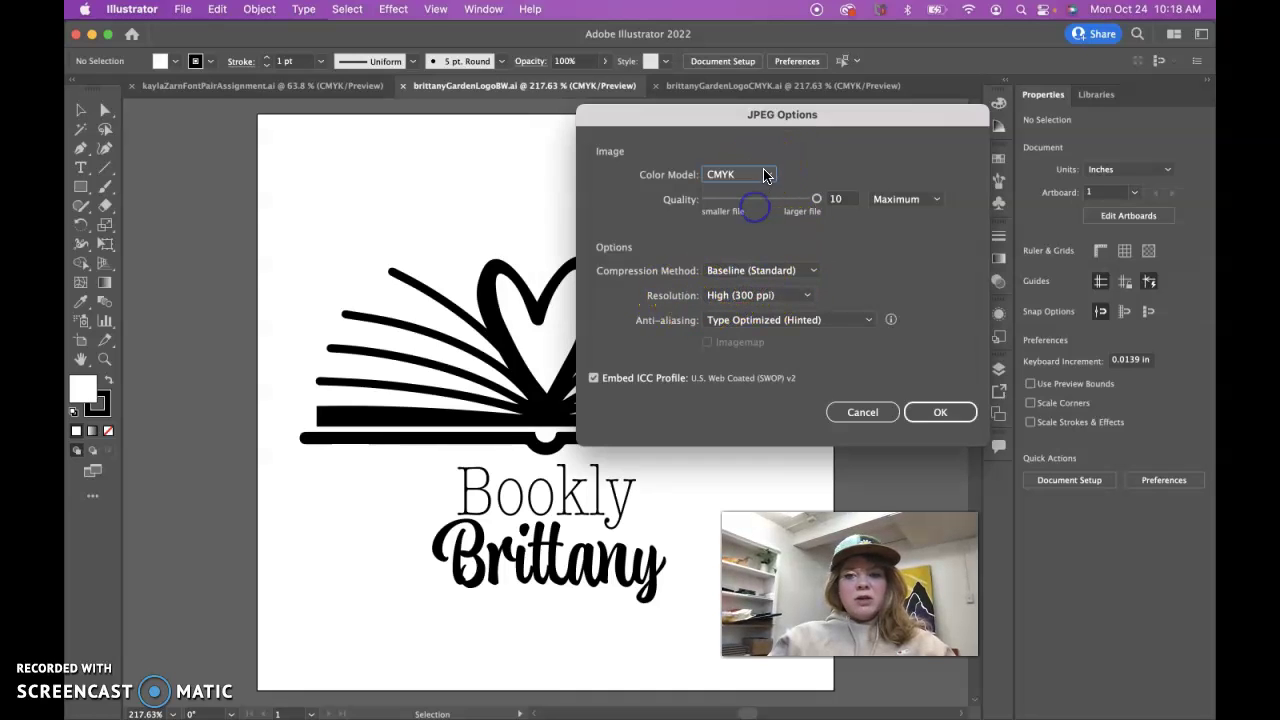
click(766, 175)
click(740, 210)
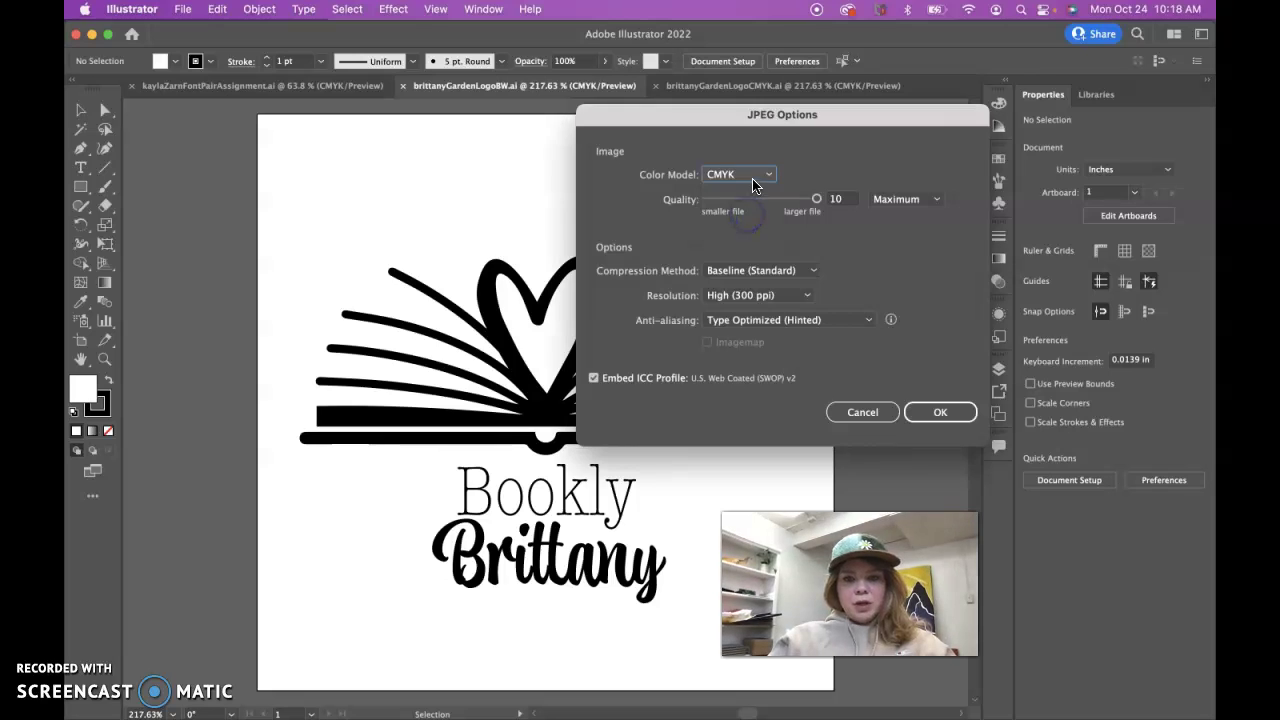
click(740, 175)
click(742, 227)
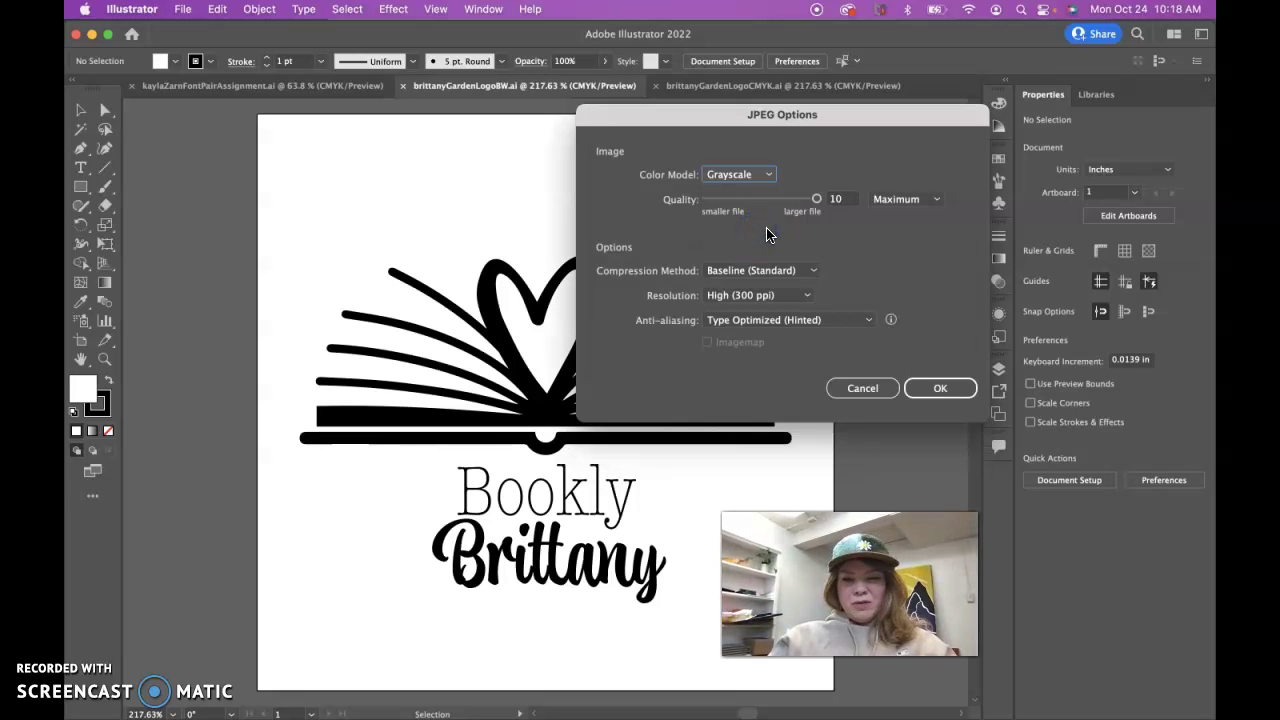
Keep High (300 ppi) resolution and Maximum quality, then confirm the grayscale JPEG export
click(805, 298)
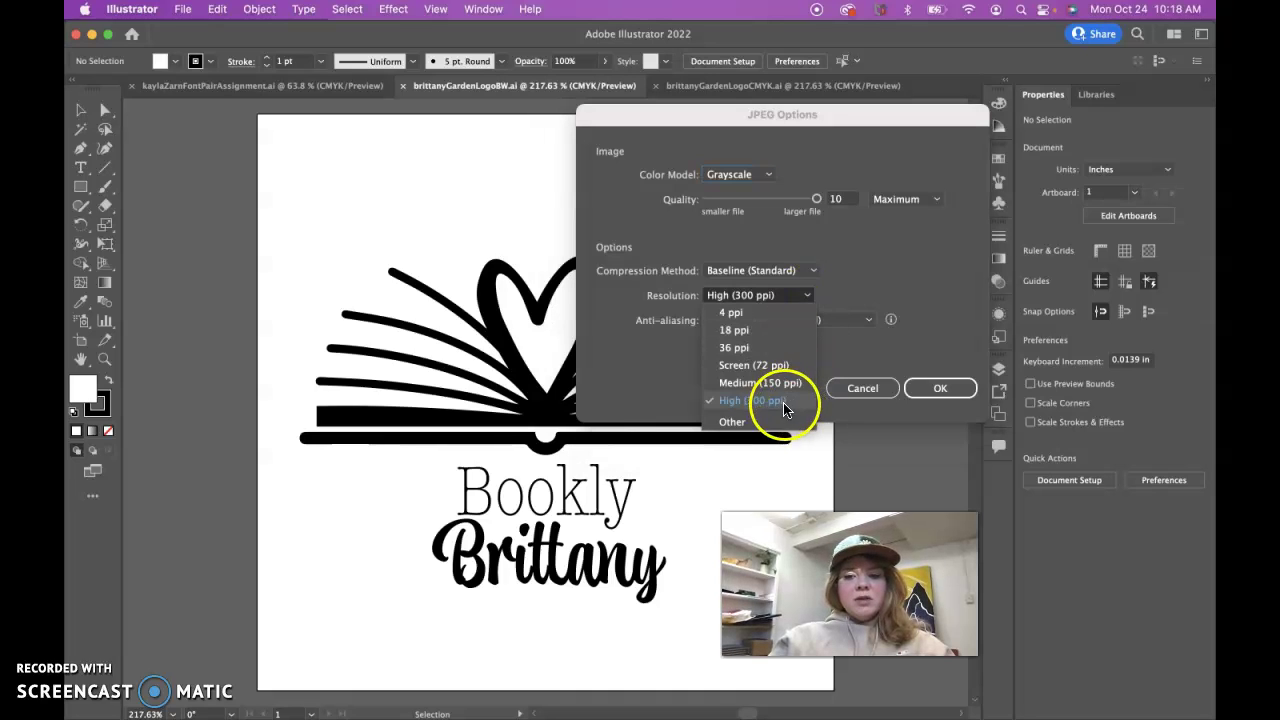
click(742, 400)
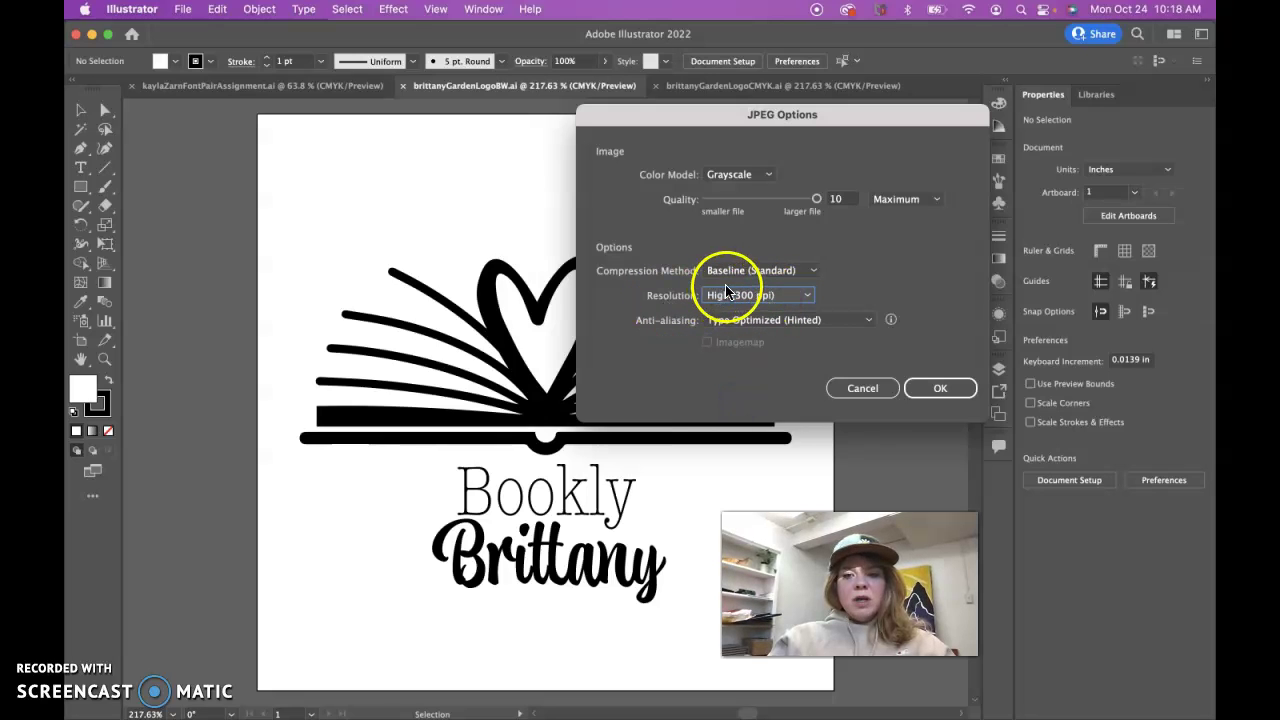
click(928, 203)
click(905, 268)
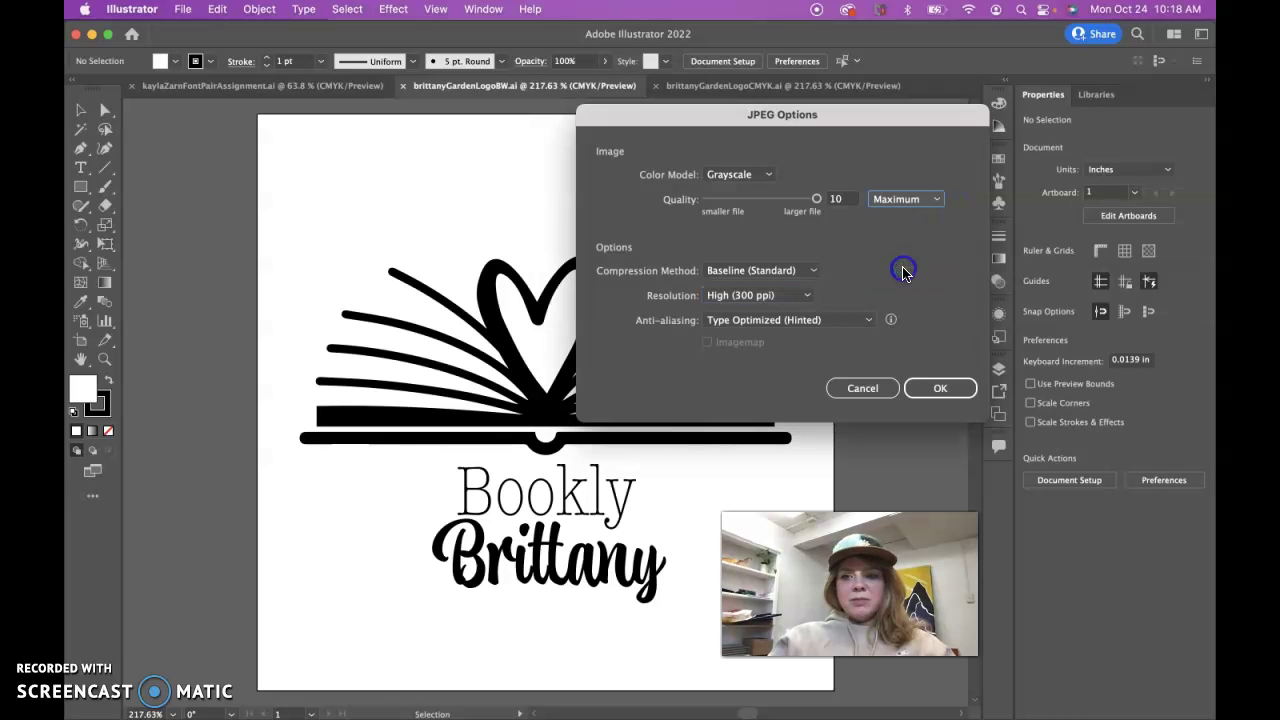
click(940, 388)
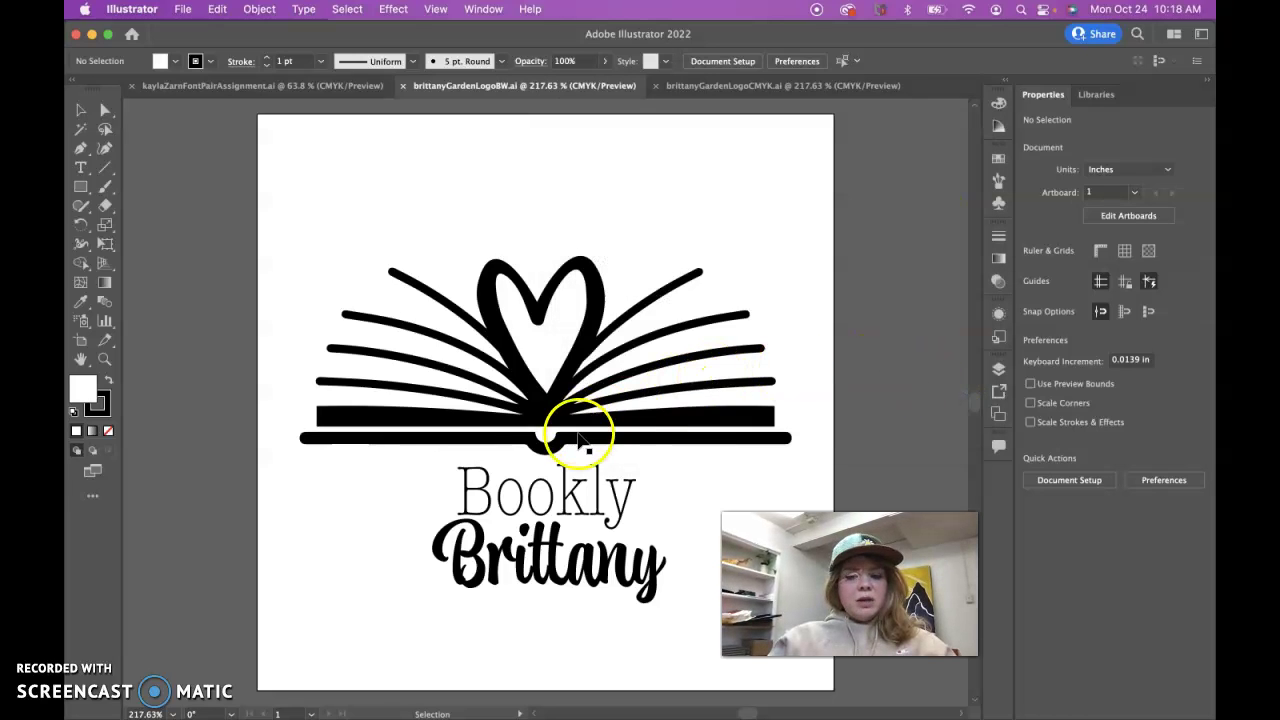
Switch to the CMYK logo and start exporting it with the format set to JPEG (jpg)
click(776, 86)
click(186, 12)
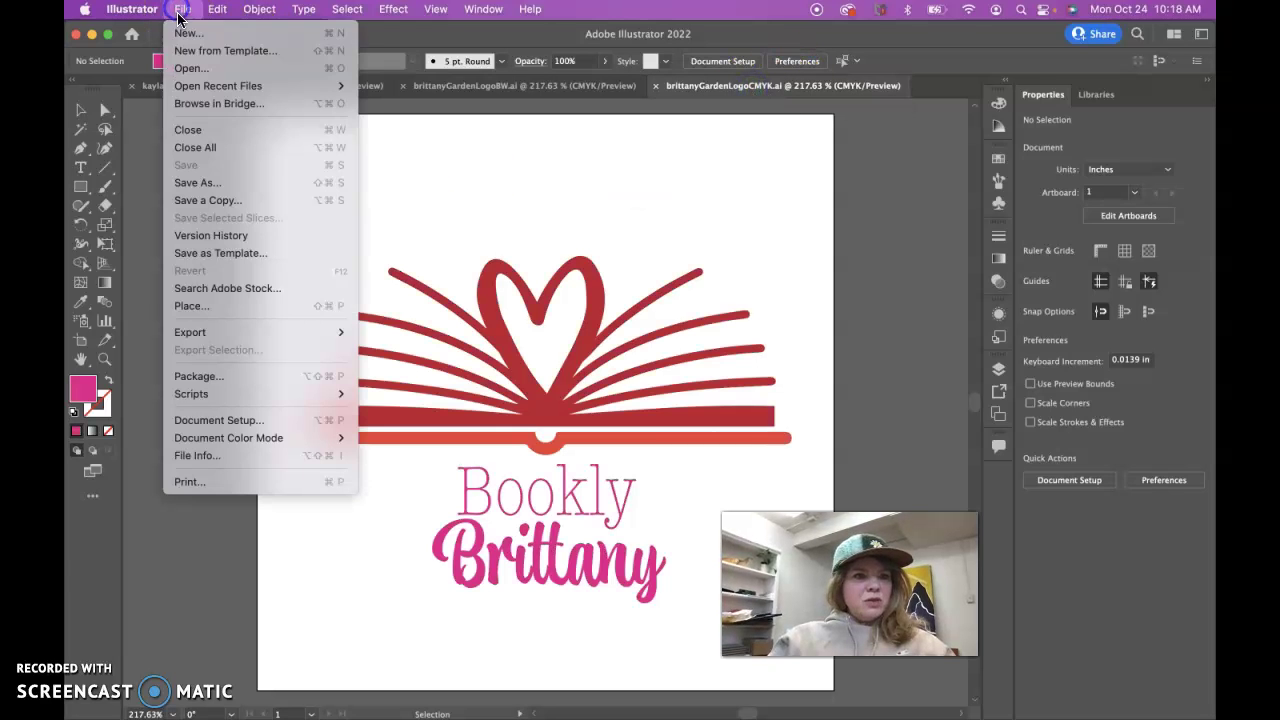
mouse_move(255, 332)
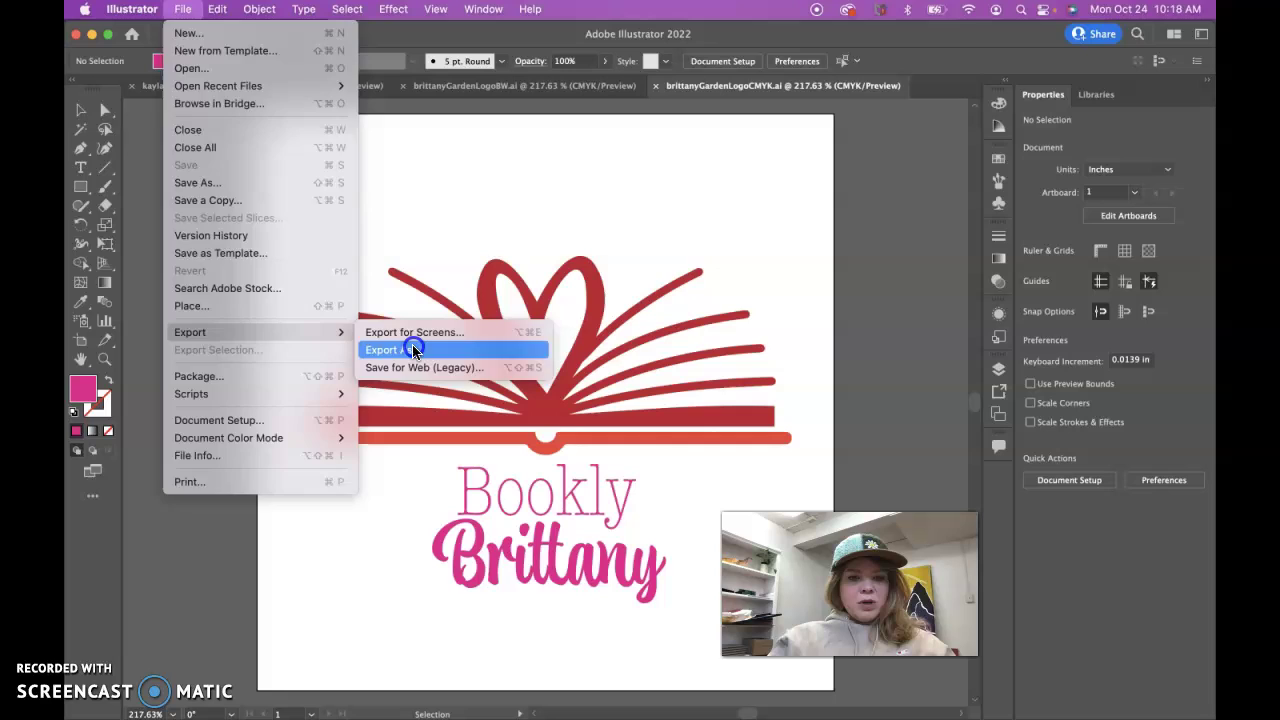
click(393, 350)
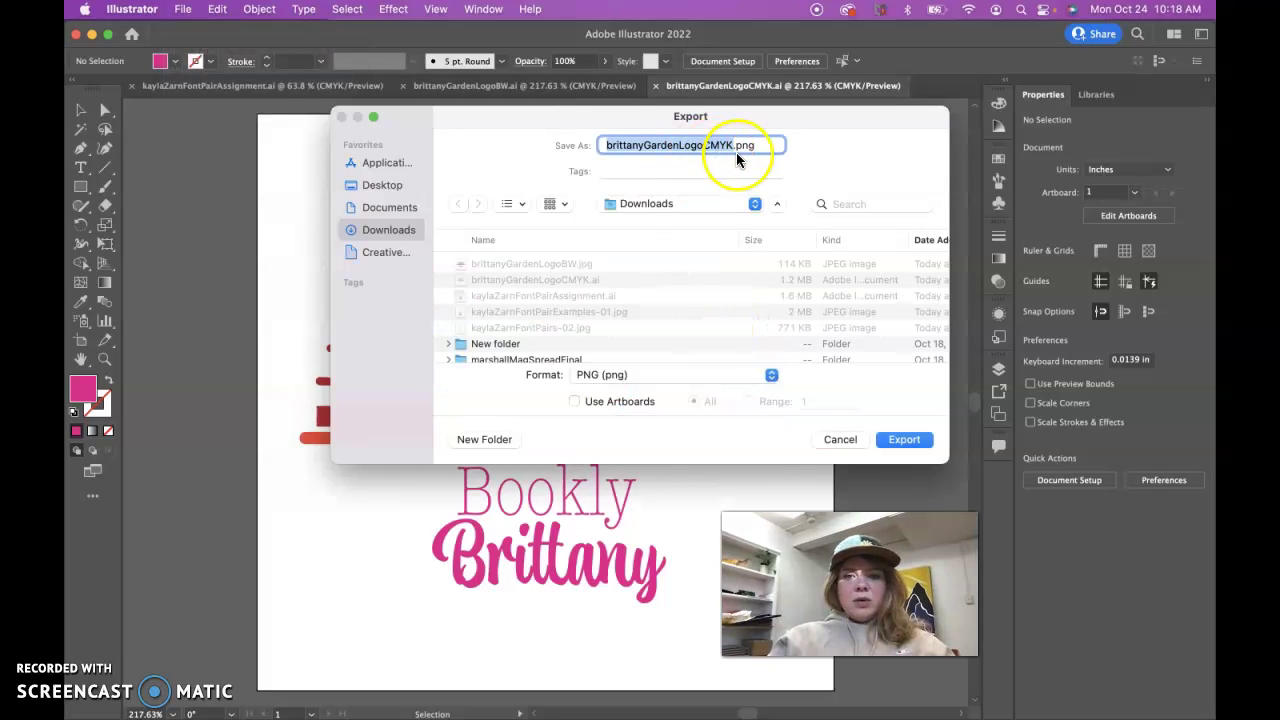
click(615, 375)
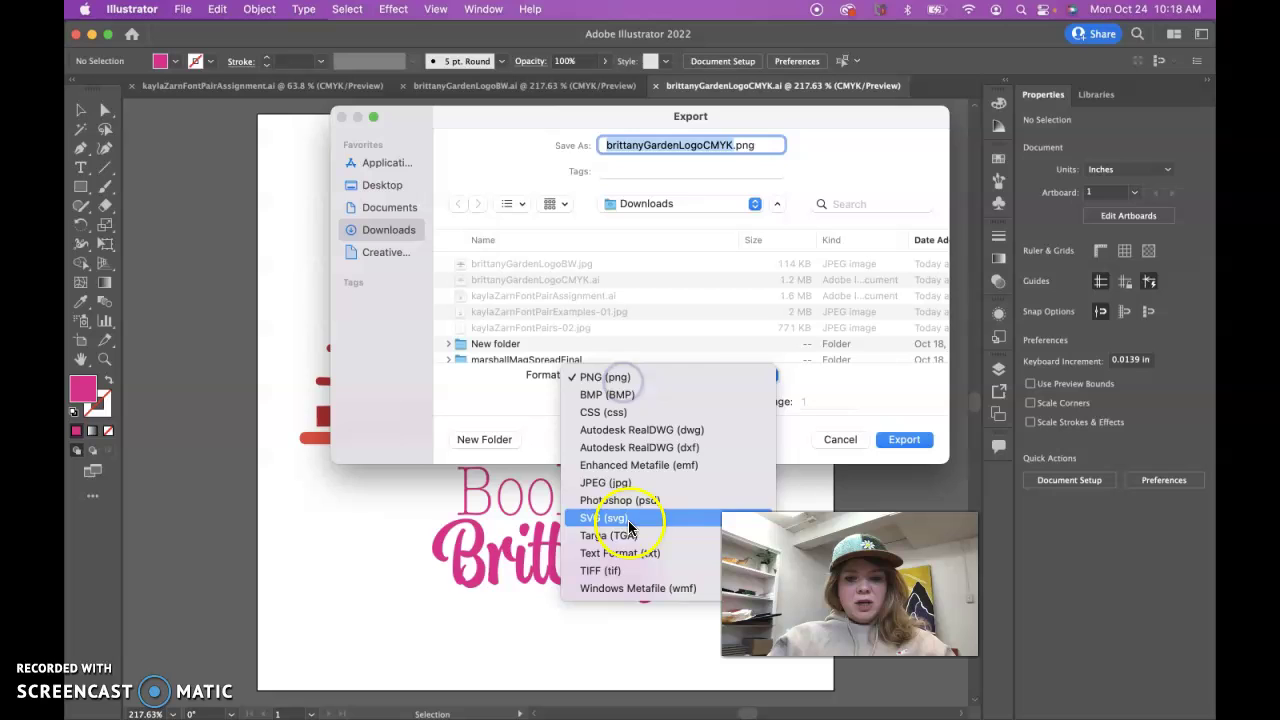
click(629, 484)
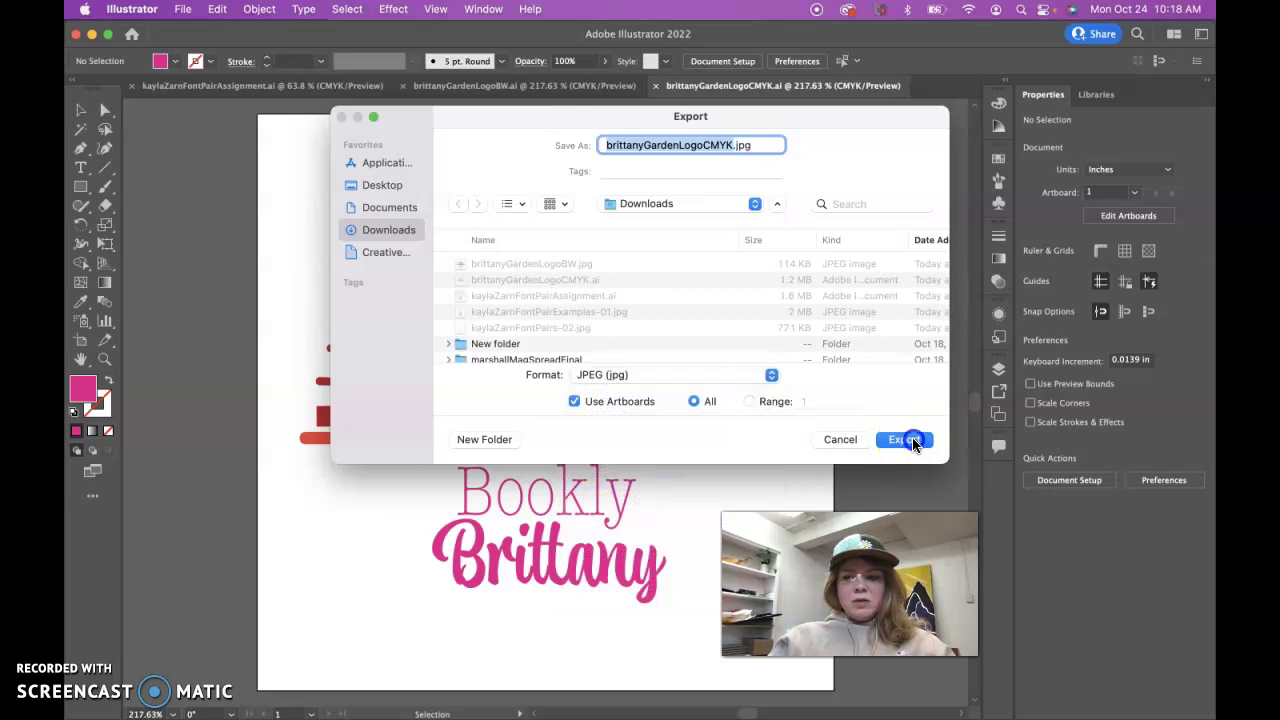
Export brittanyGardenLogoCMYK.jpg with CMYK colour model and High (300 ppi) resolution
click(912, 437)
click(765, 167)
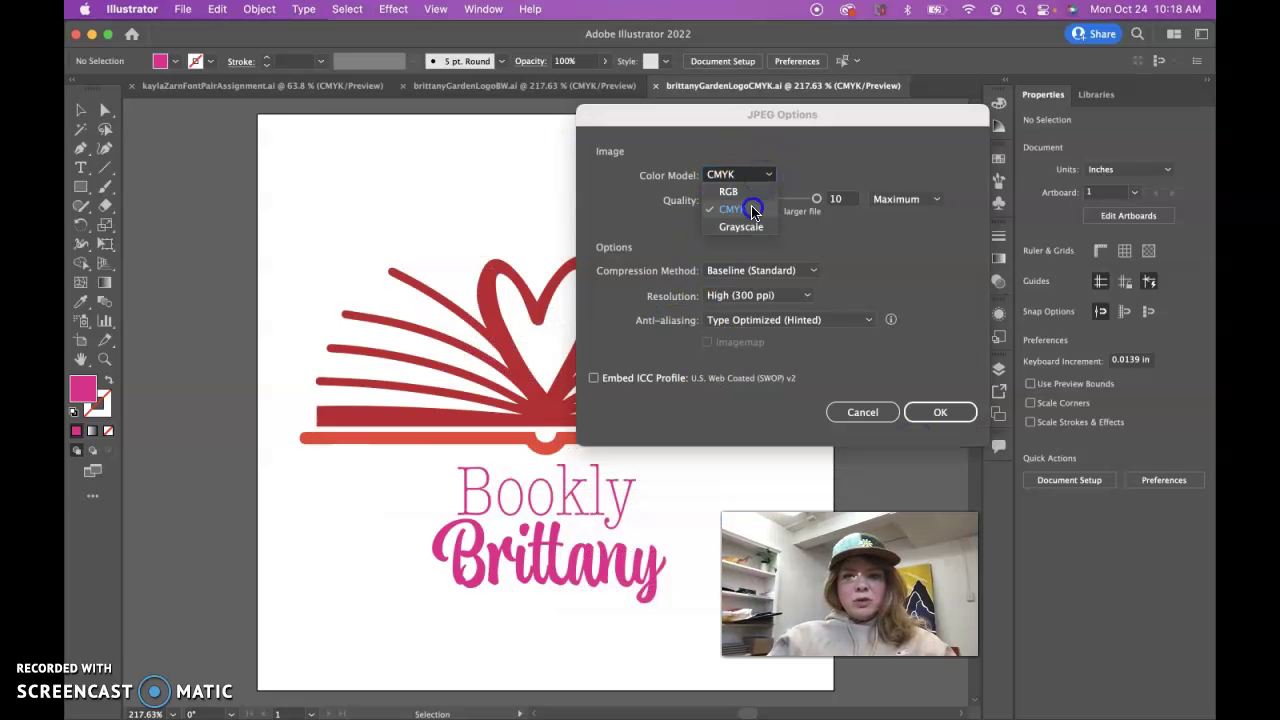
click(753, 212)
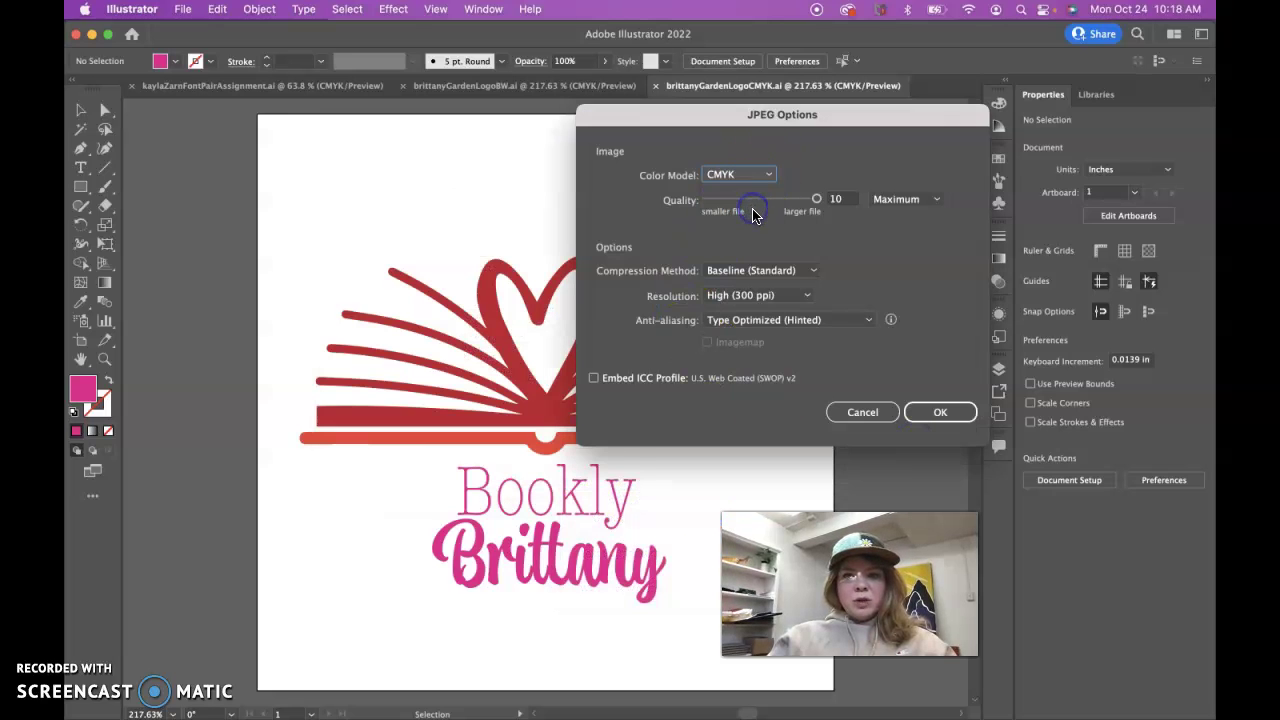
click(750, 296)
click(750, 405)
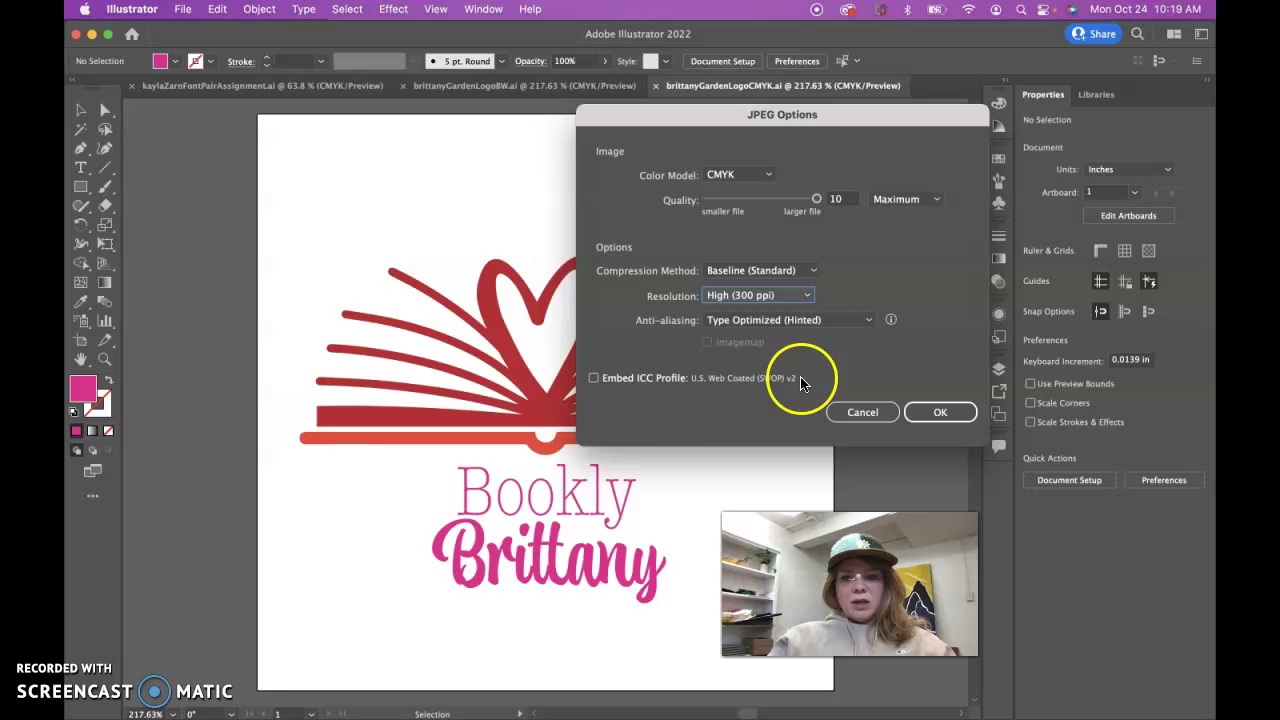
click(940, 413)
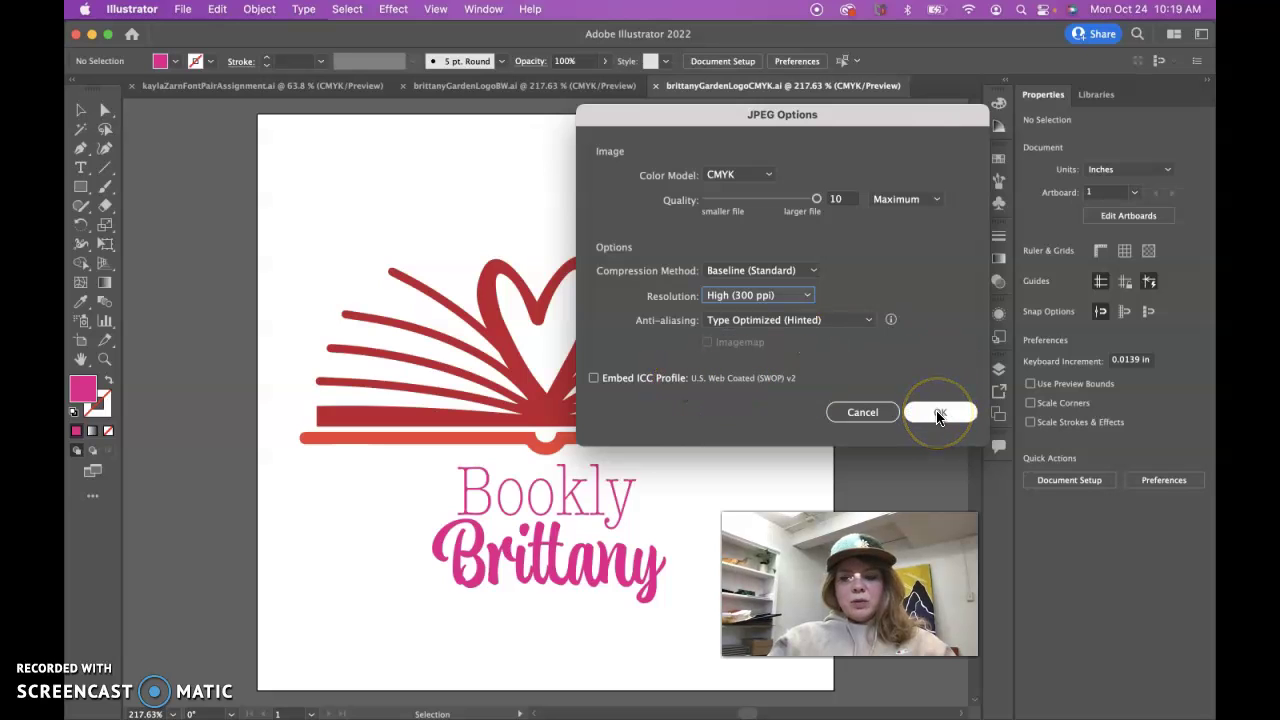
click(670, 253)
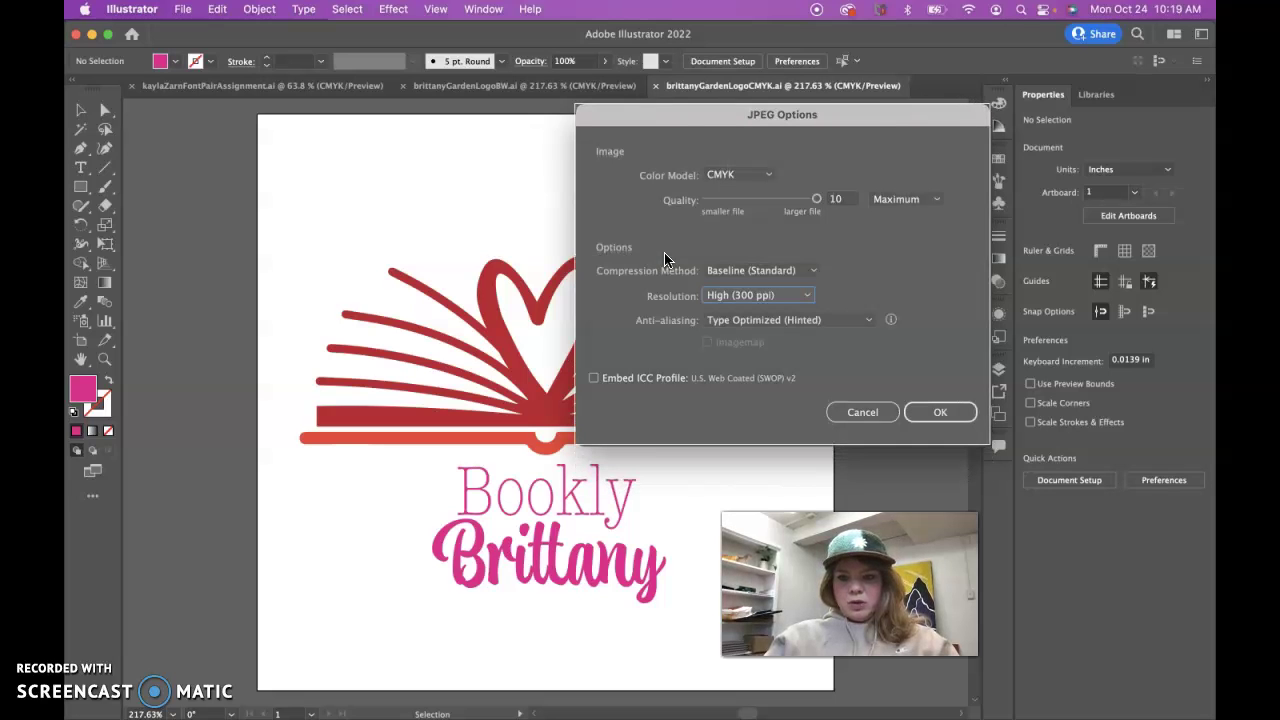
click(938, 414)
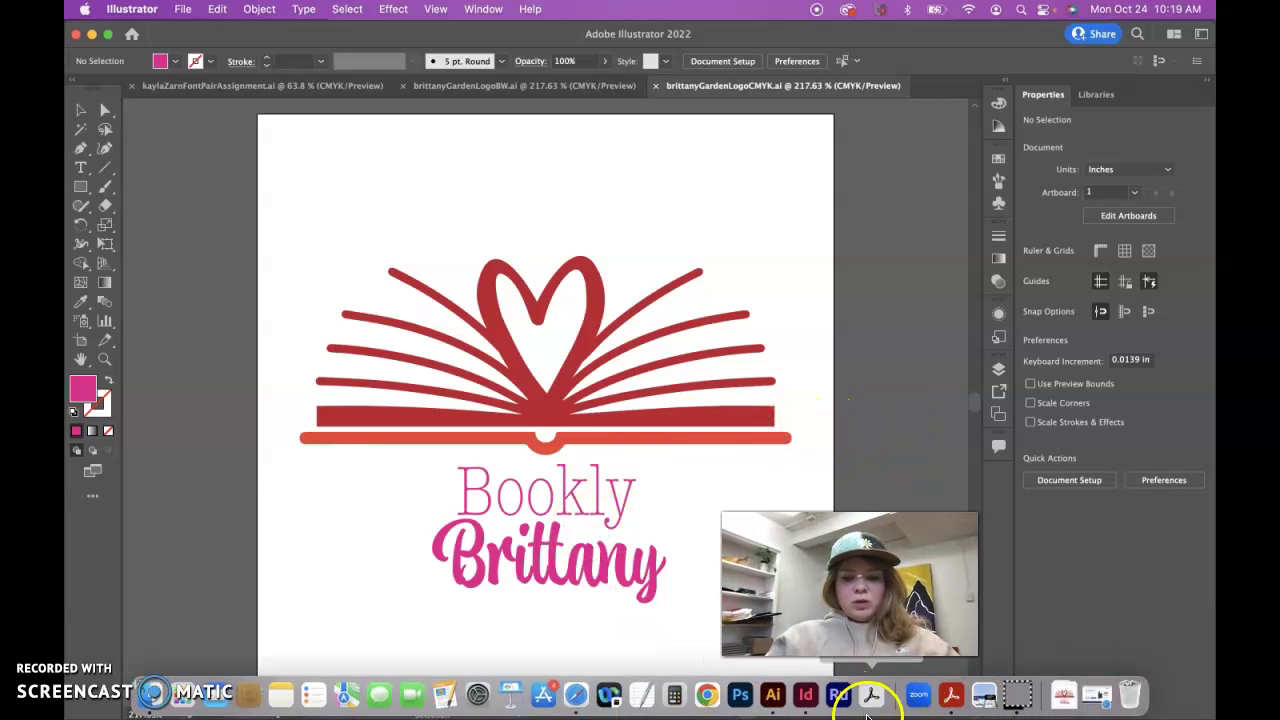
Open the Downloads folder in Finder from the Dock
click(448, 90)
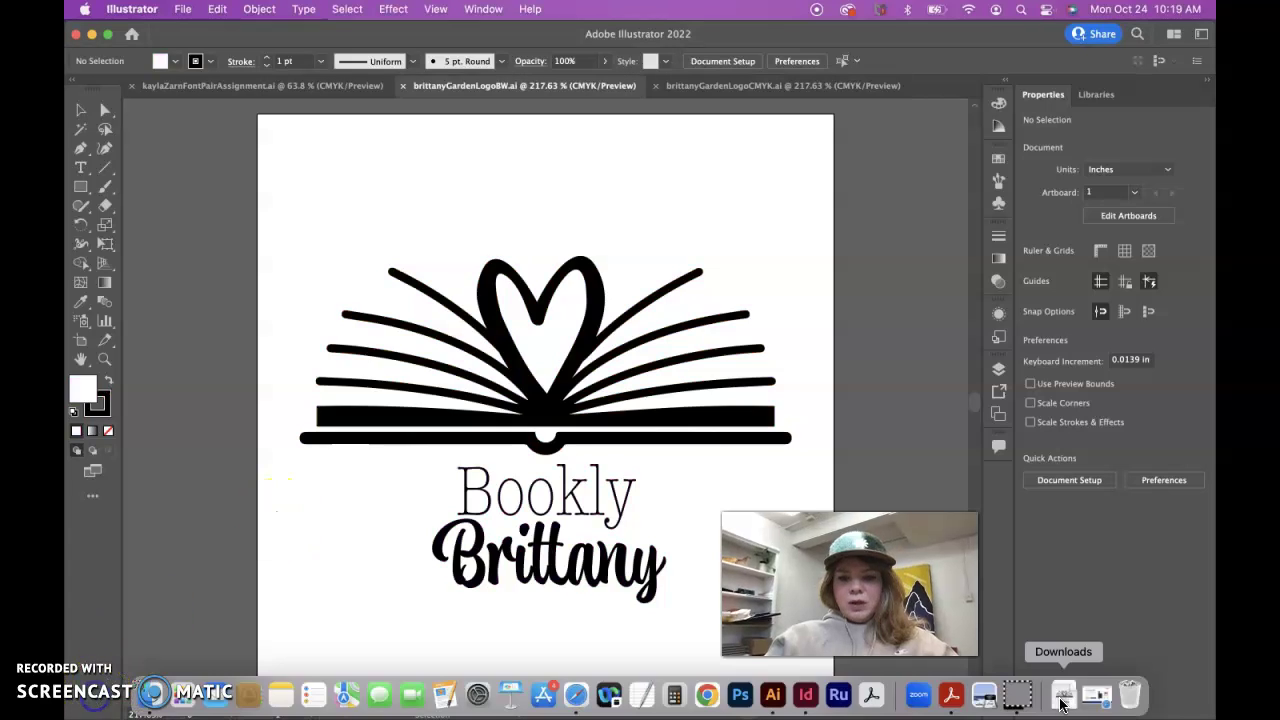
click(1063, 695)
click(1122, 178)
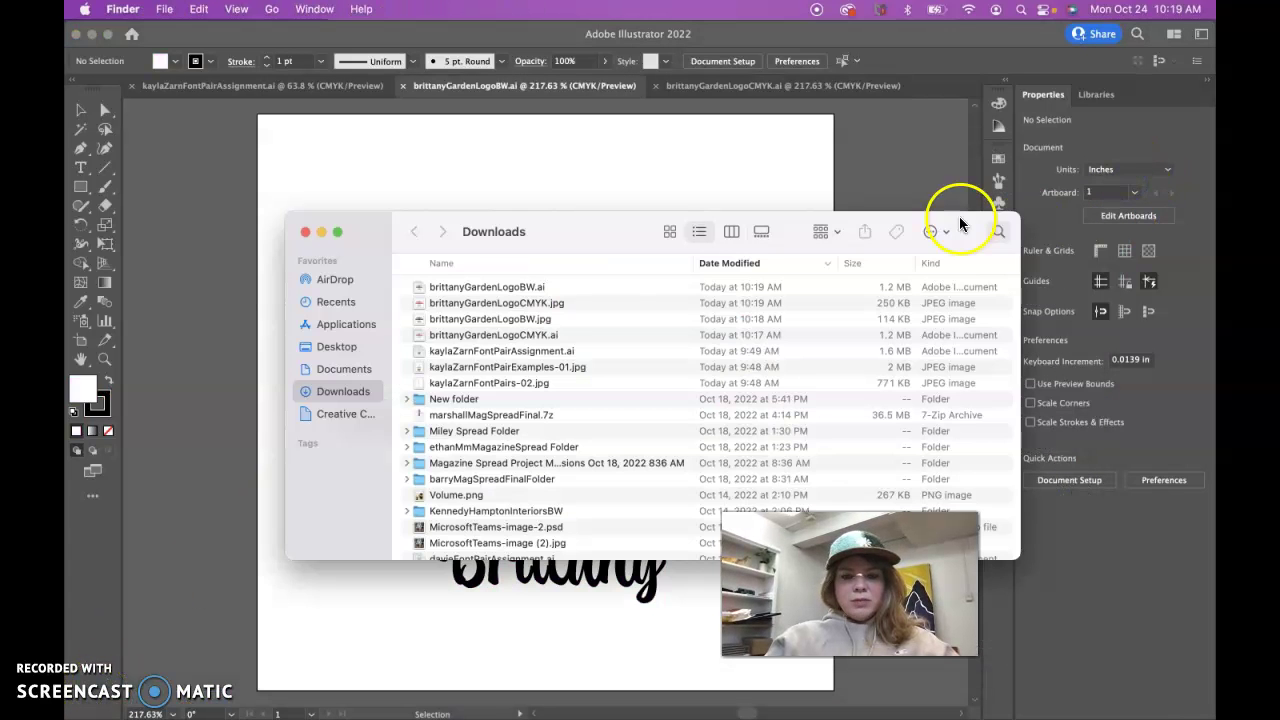
drag(601, 250, 630, 140)
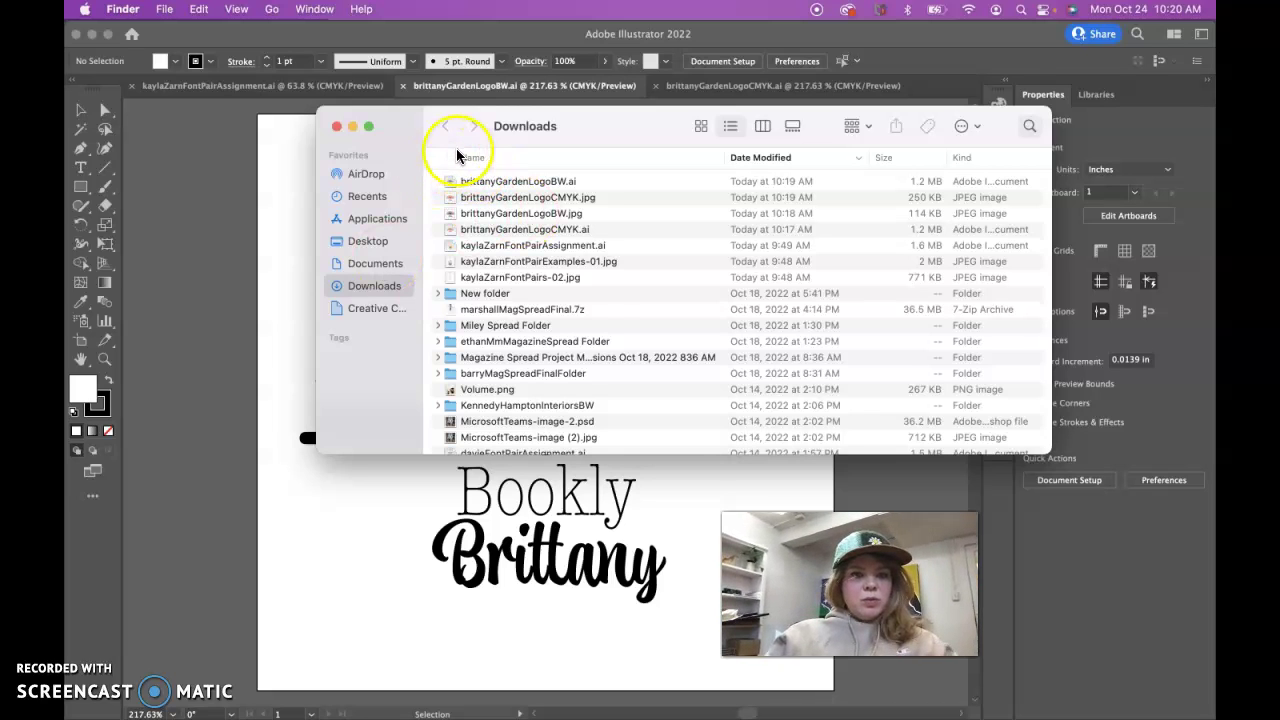
Select each of the four files: BW .ai, CMYK .jpg, BW .jpg and CMYK .ai
click(512, 181)
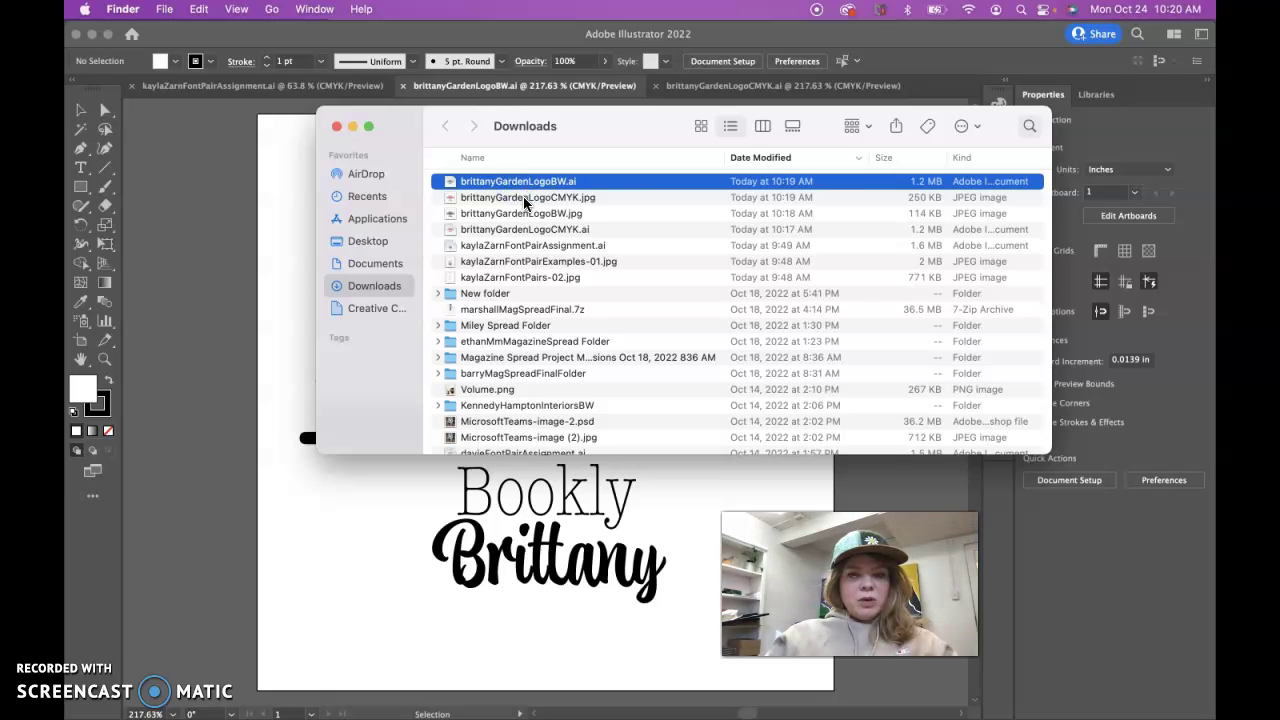
click(524, 199)
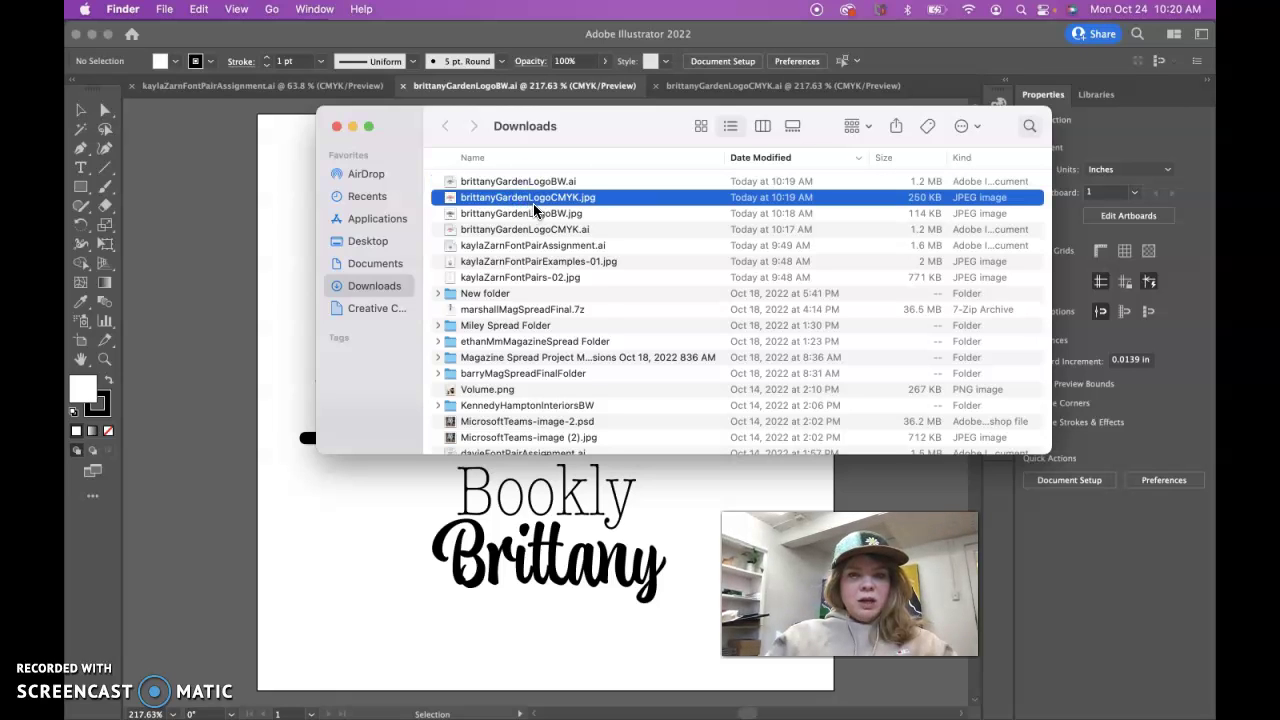
click(535, 215)
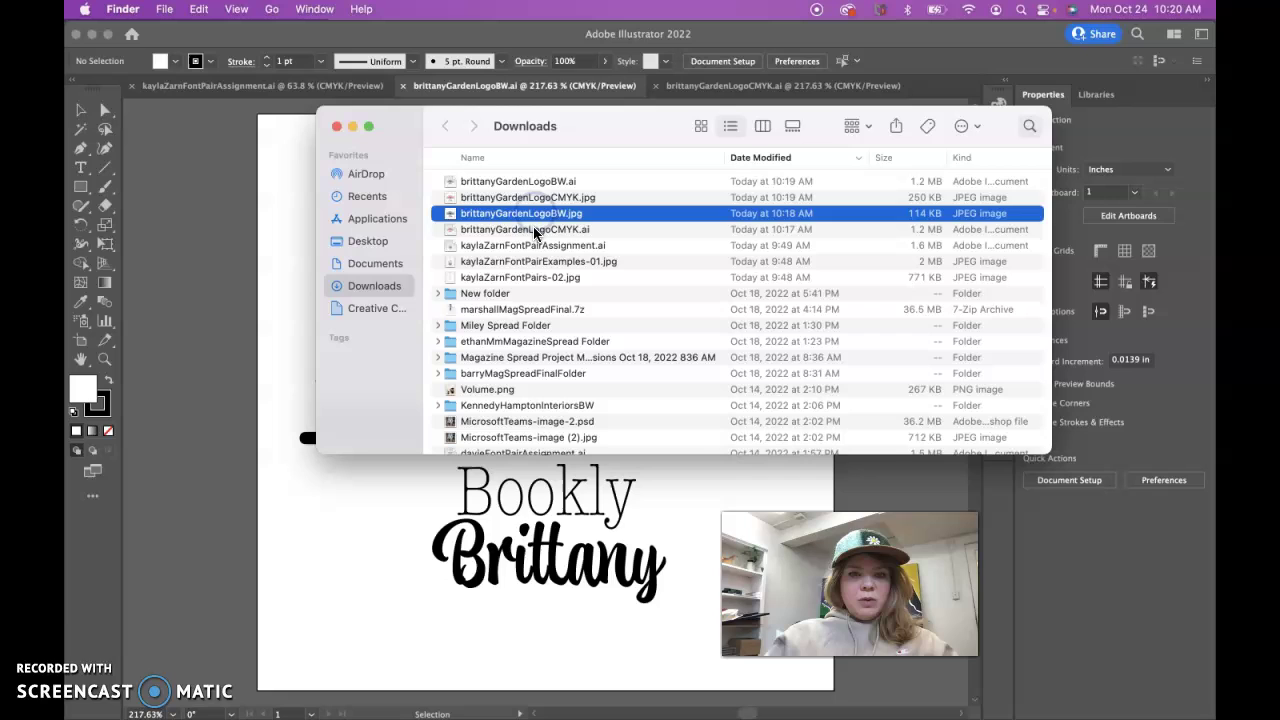
click(535, 231)
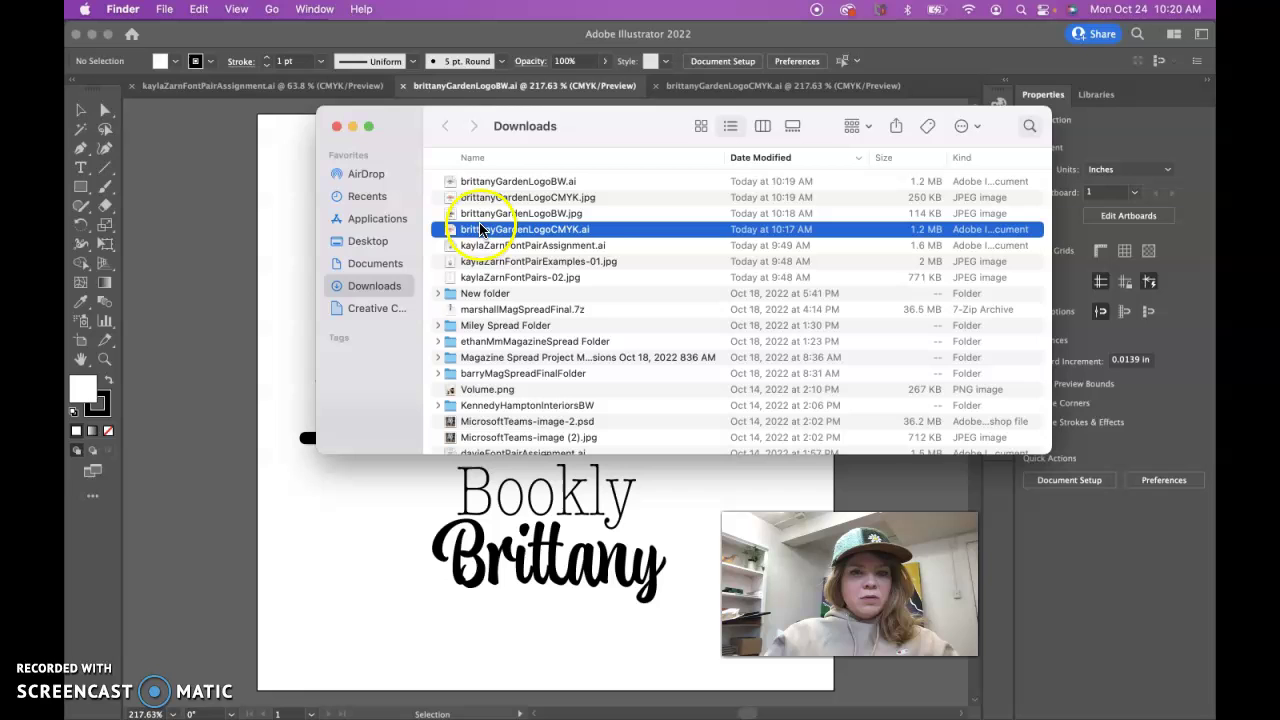
Create a new folder in Downloads named 'Logo Design Project'
click(164, 9)
click(180, 46)
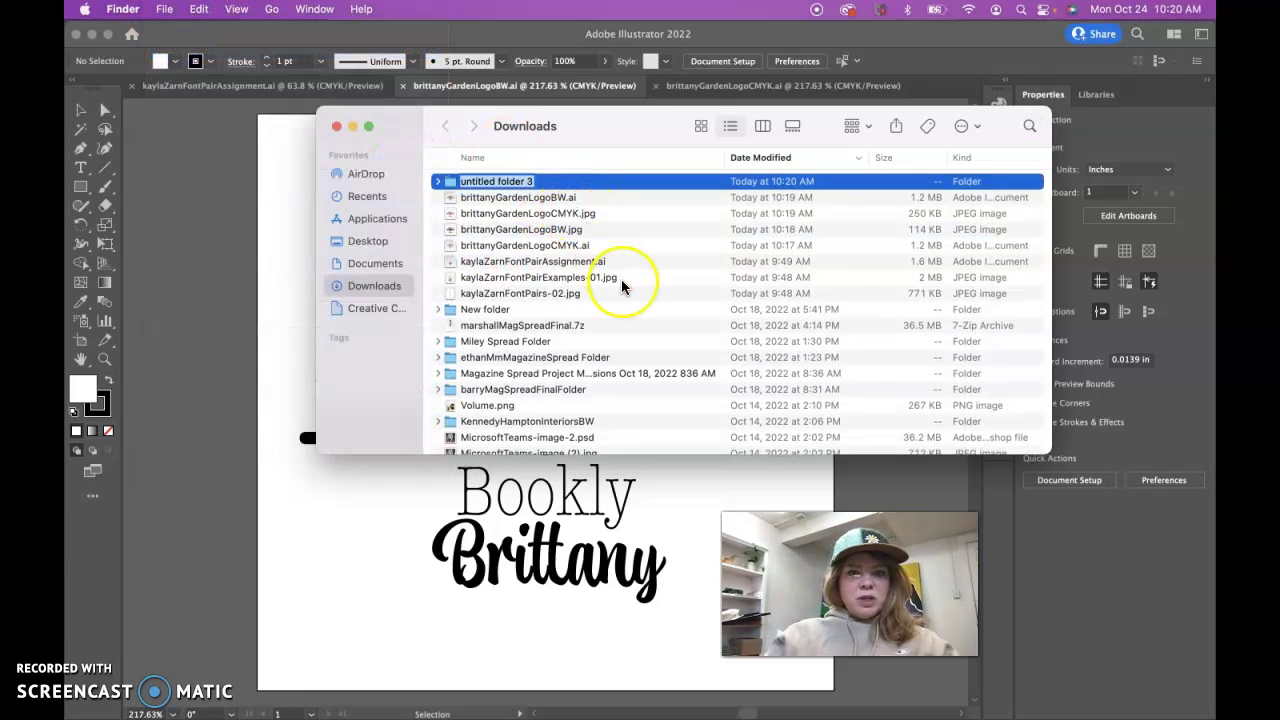
text(Logo)
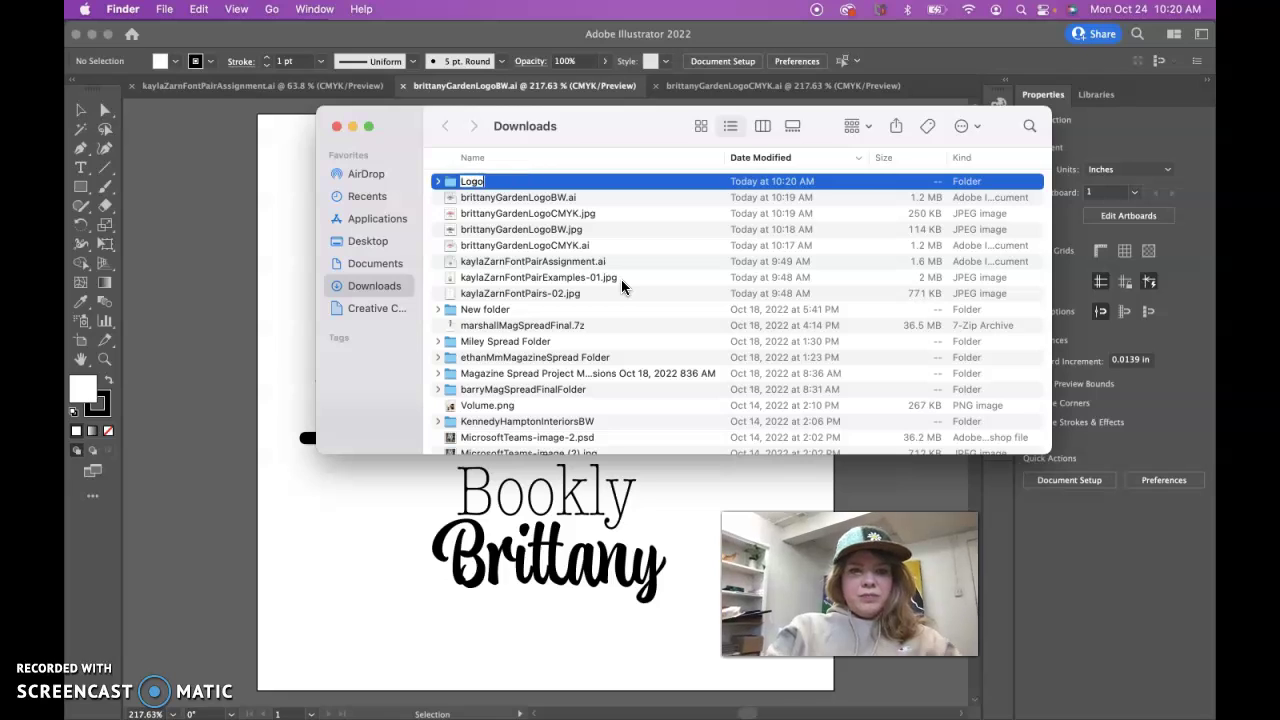
text( Design Project)
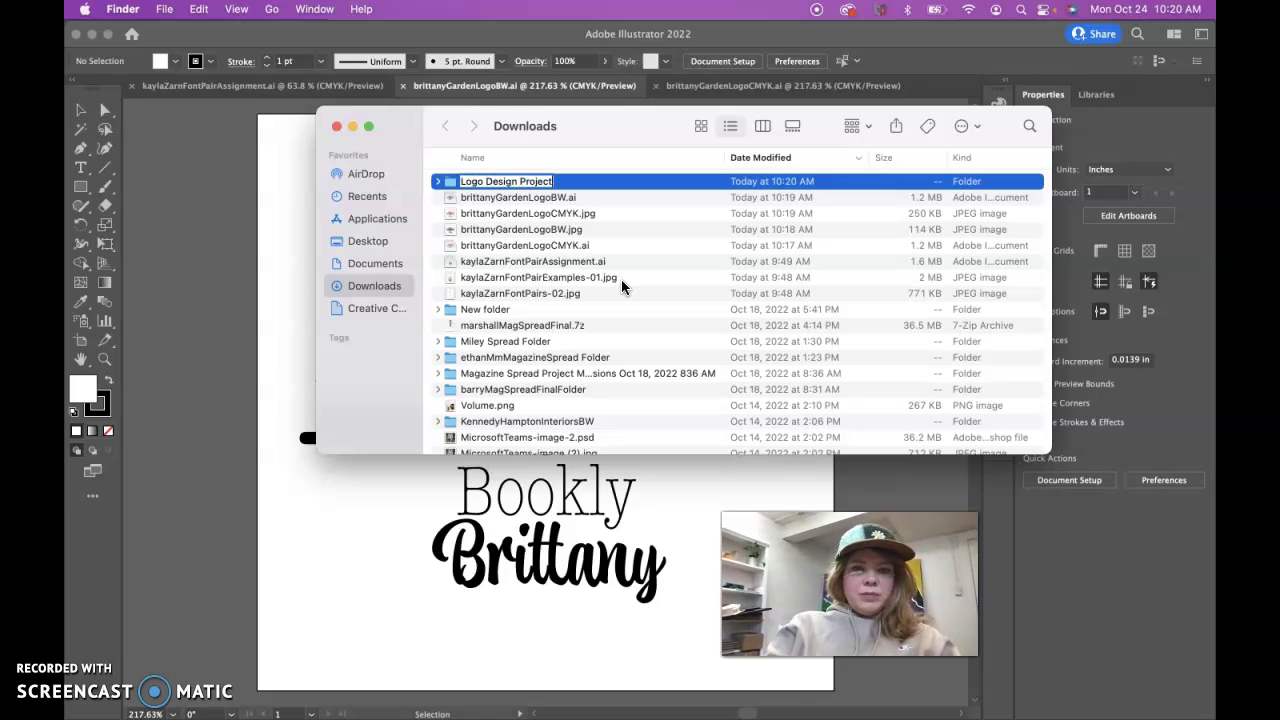
click(524, 199)
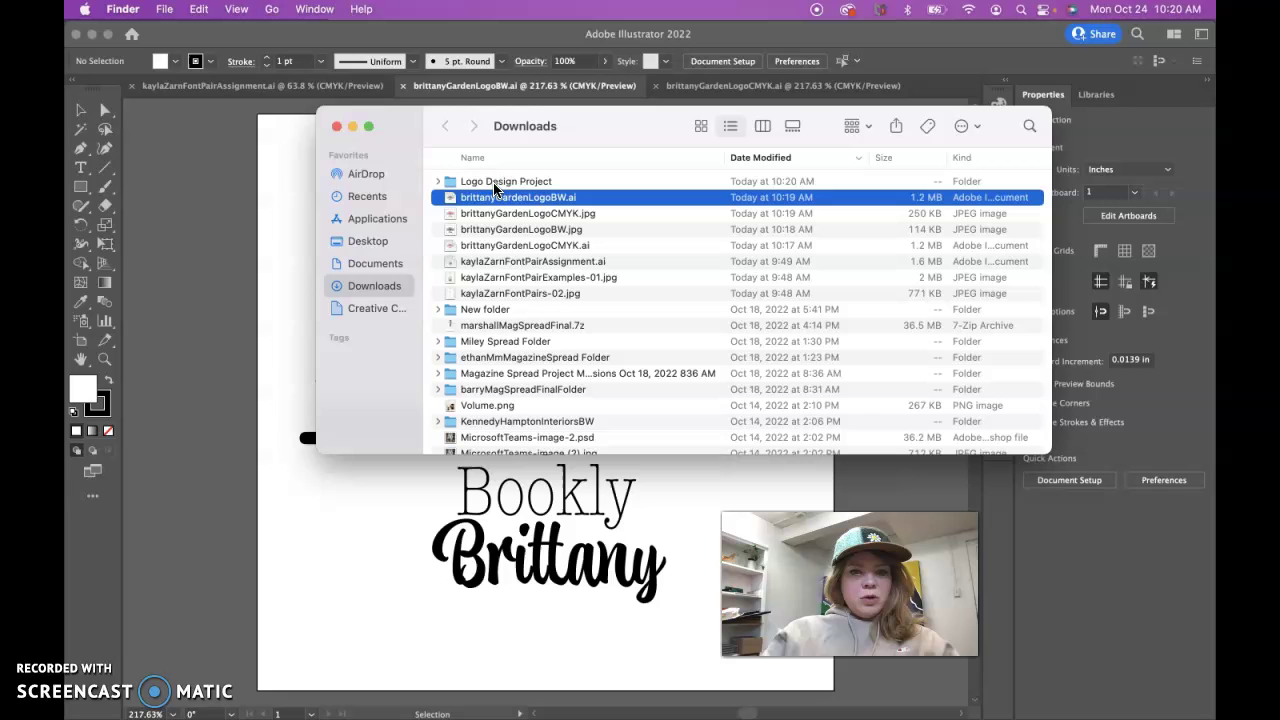
Move the four brittanyGarden logo files into Logo Design Project and verify its contents
shift+click(519, 245)
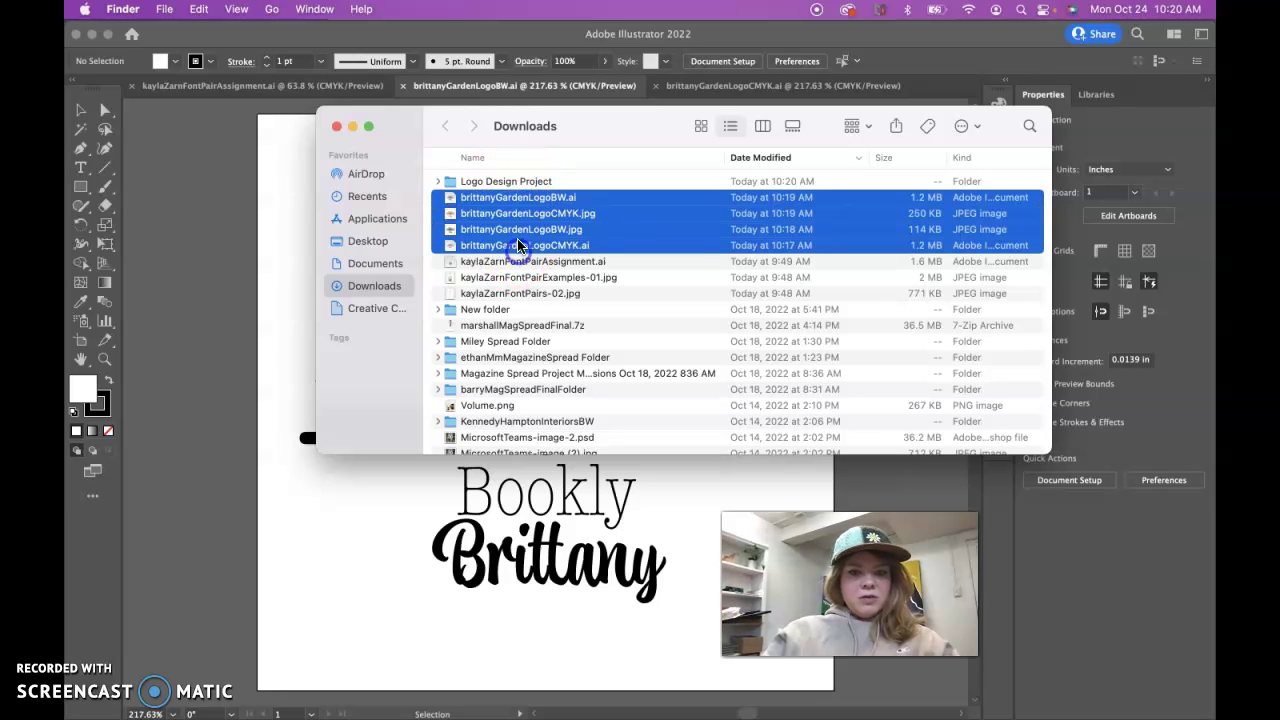
drag(519, 245, 503, 182)
click(503, 186)
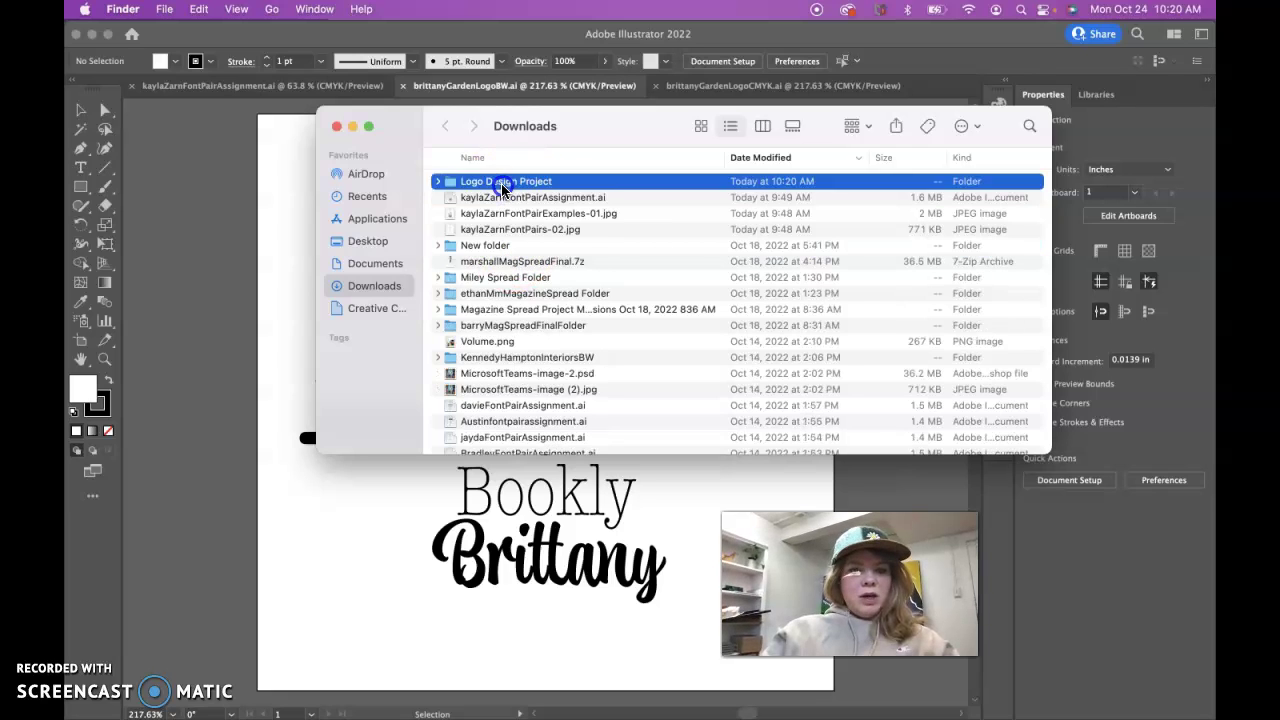
double_click(503, 182)
click(445, 126)
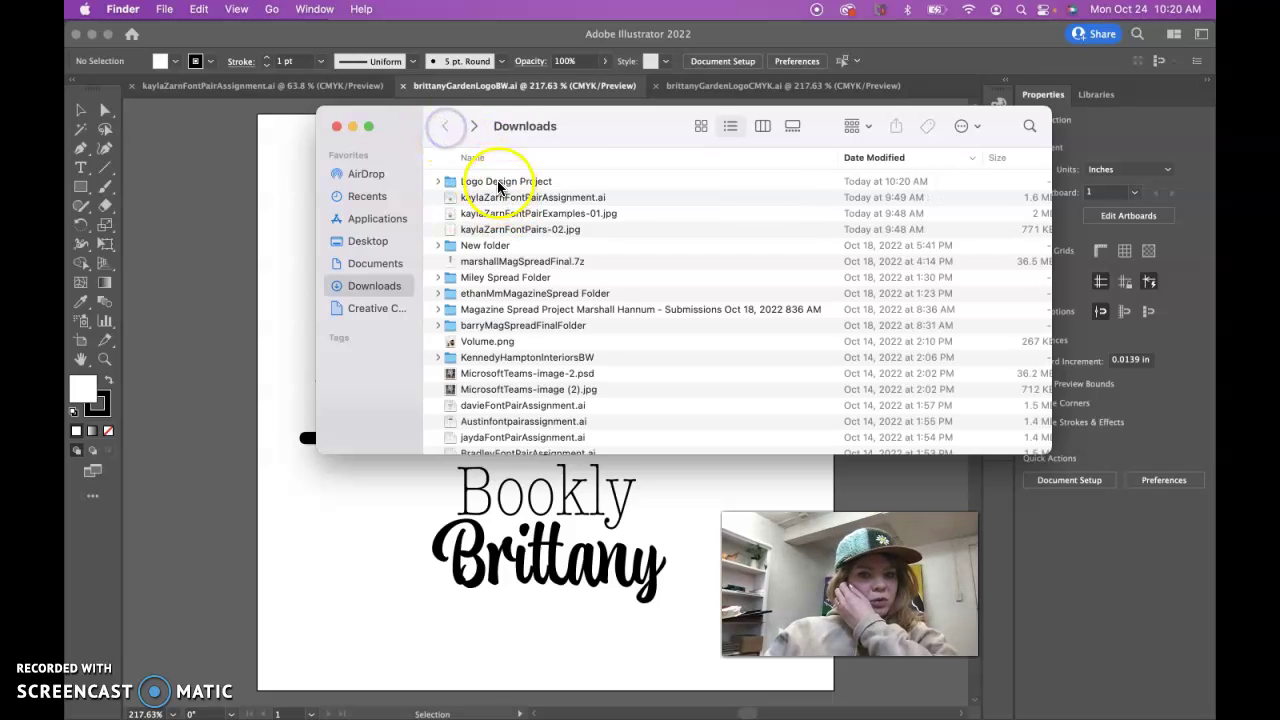
double_click(499, 184)
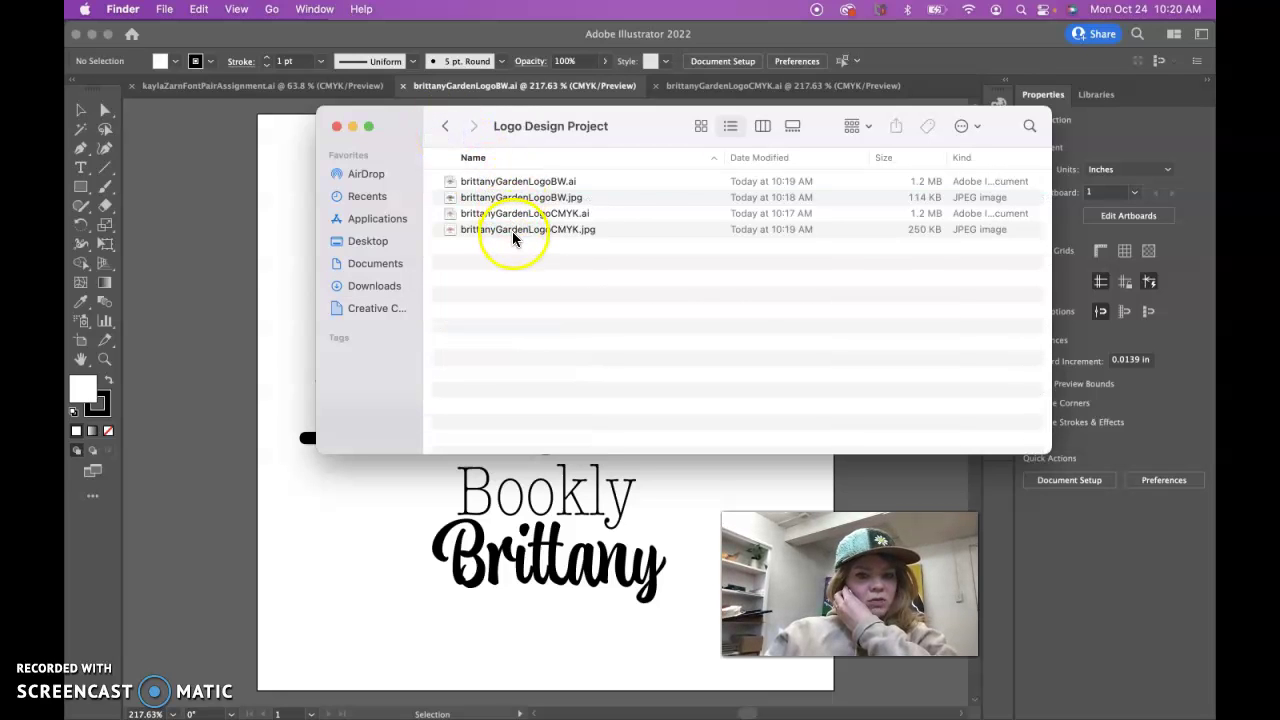
click(447, 126)
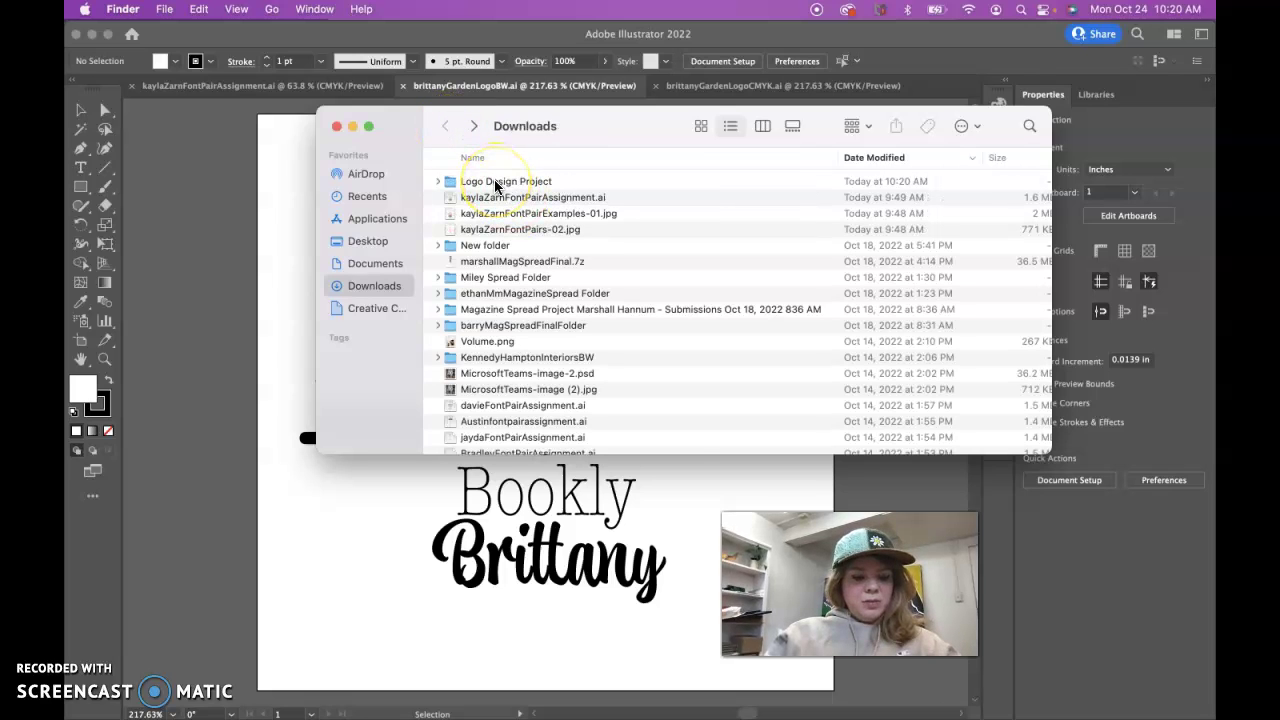
Compress the Logo Design Project folder into Logo Design Project.zip
right_click(496, 186)
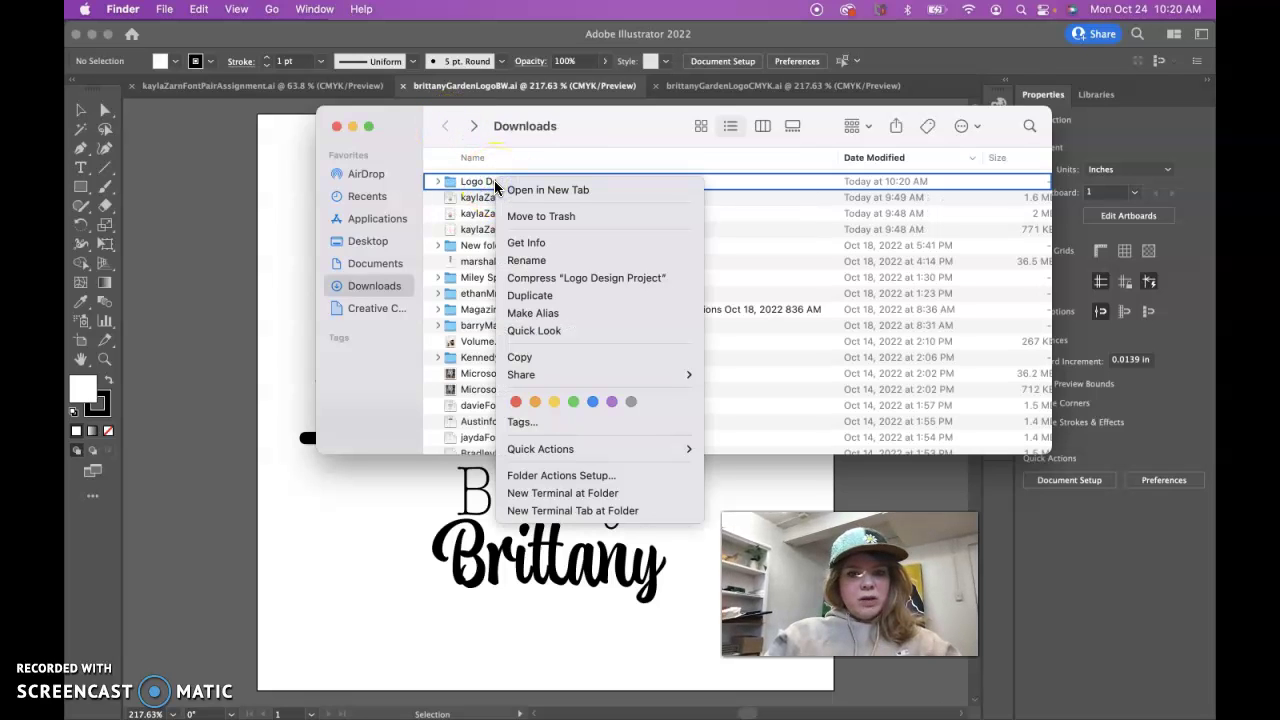
click(543, 277)
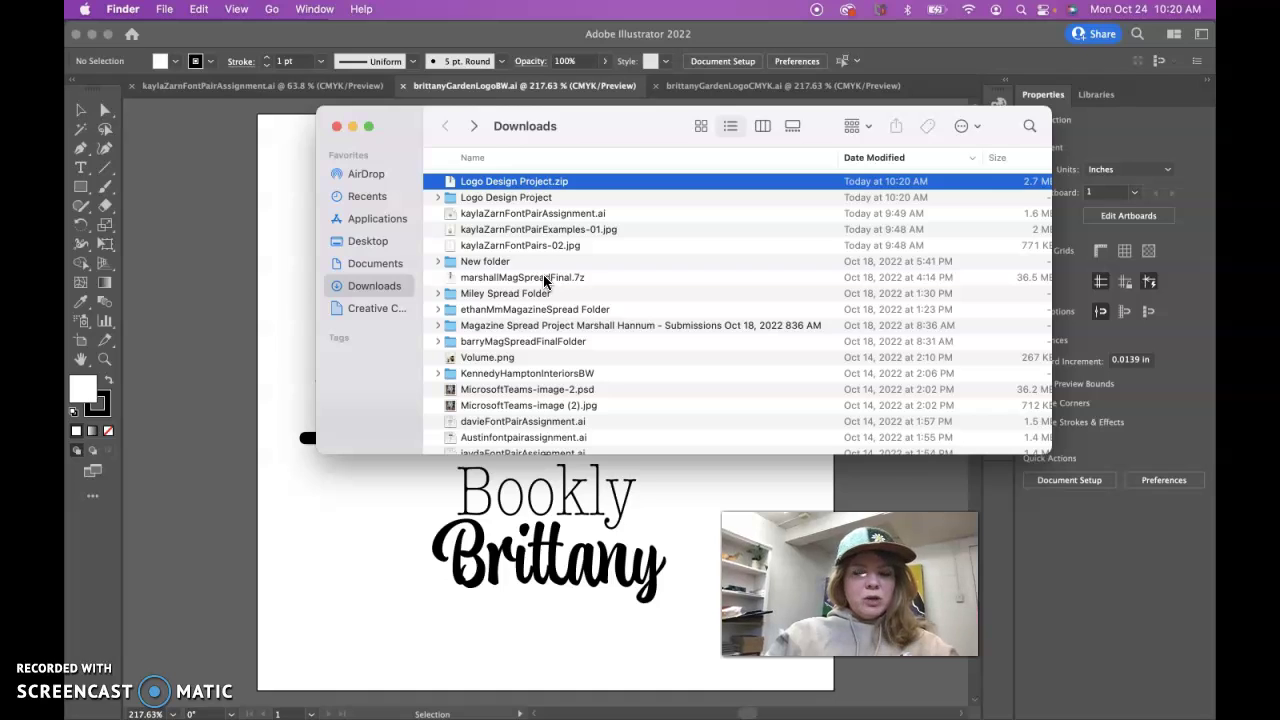
click(470, 181)
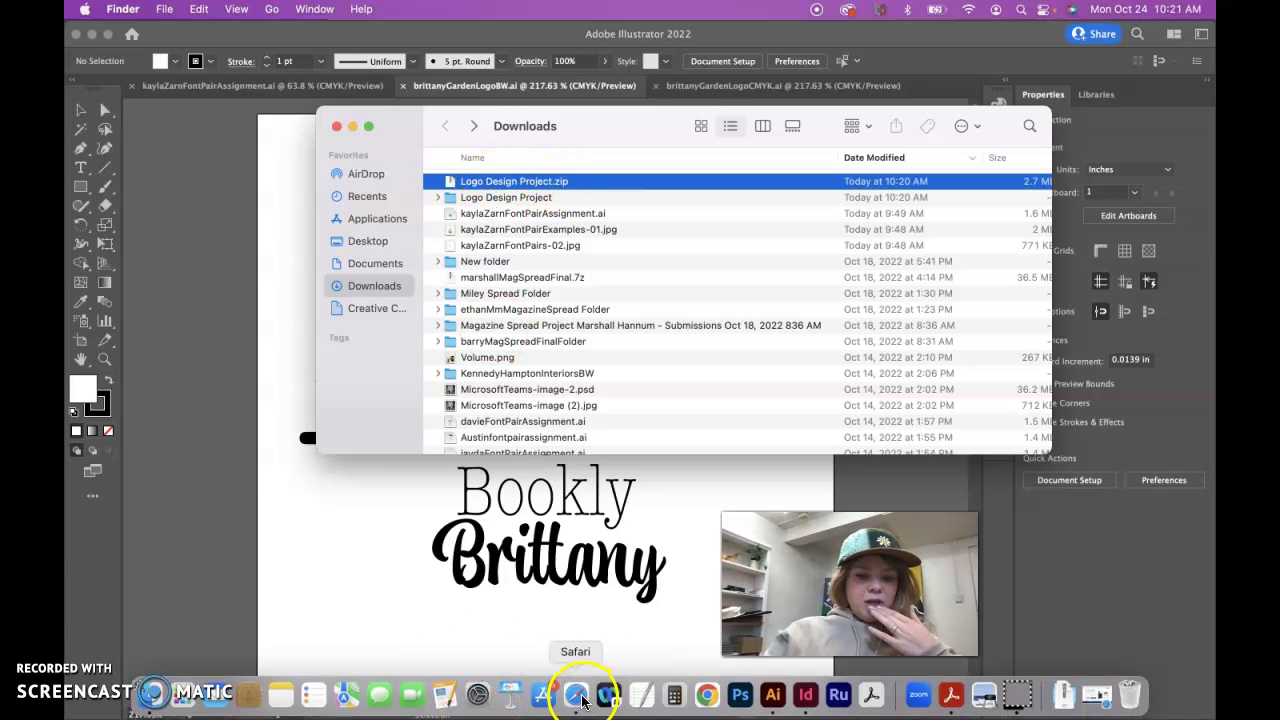
Launch Safari and show the Week 9 | Oct 24-30 Brightspace page
click(584, 693)
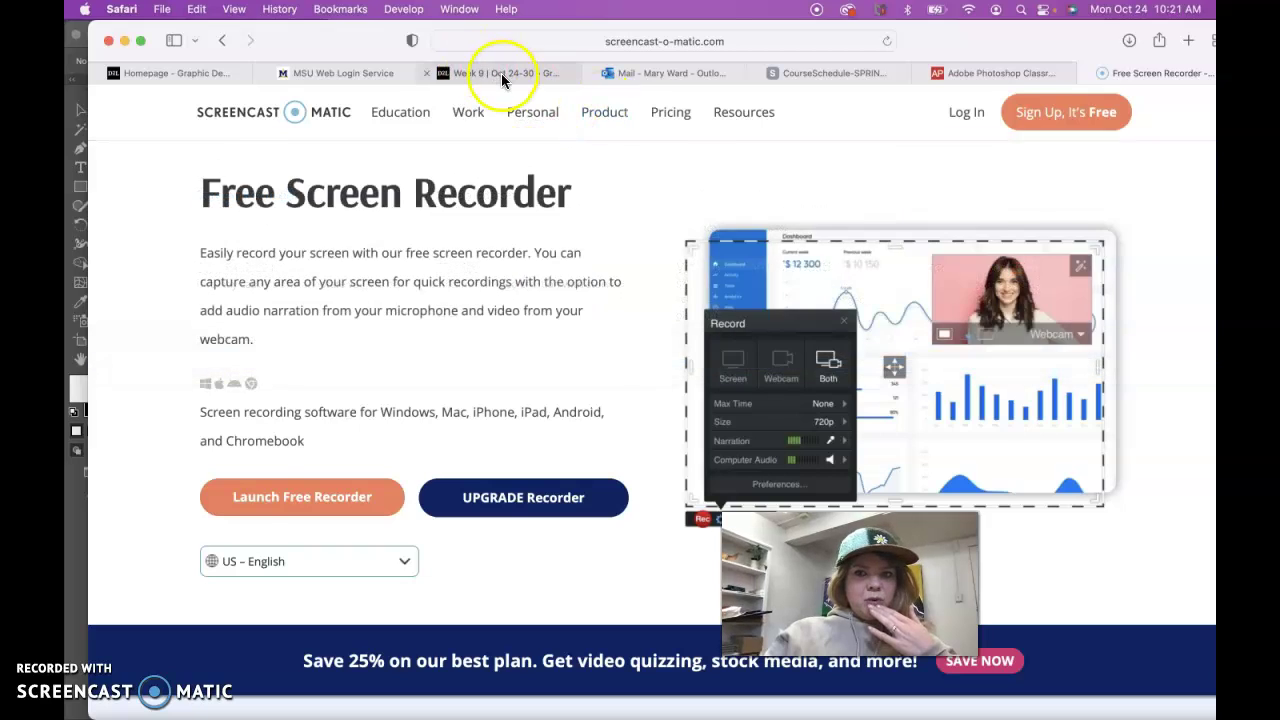
click(501, 73)
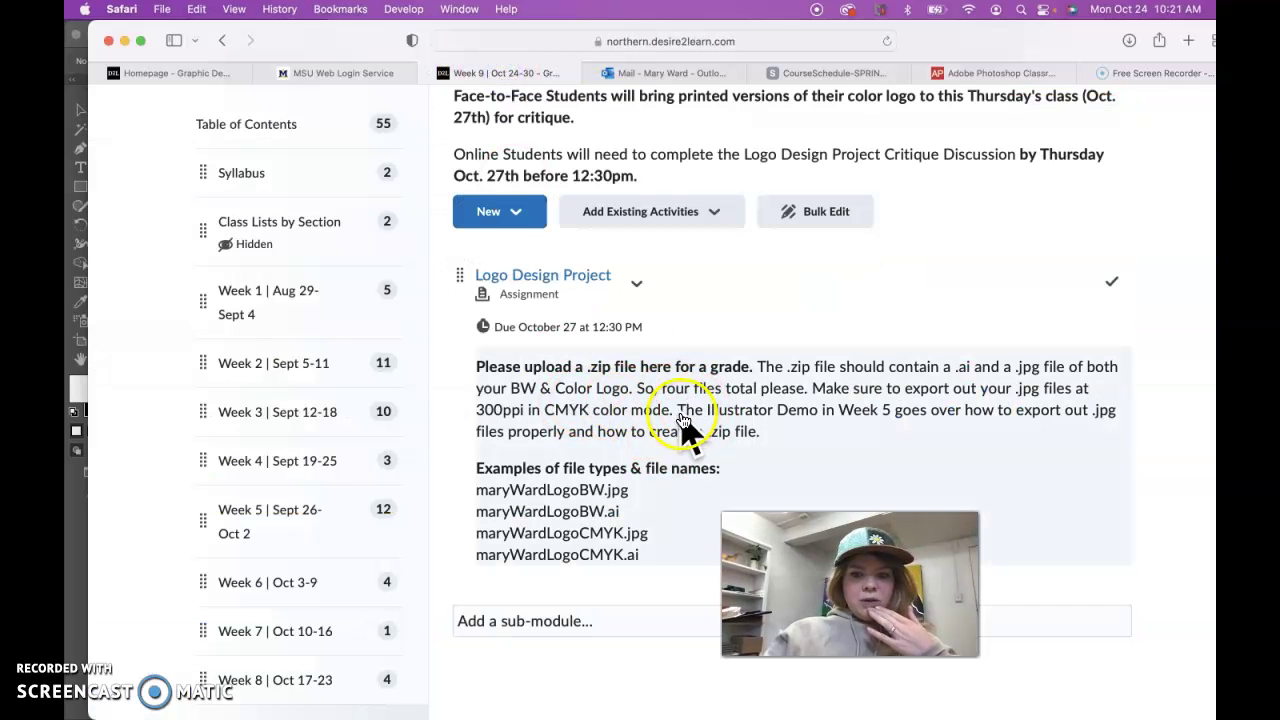